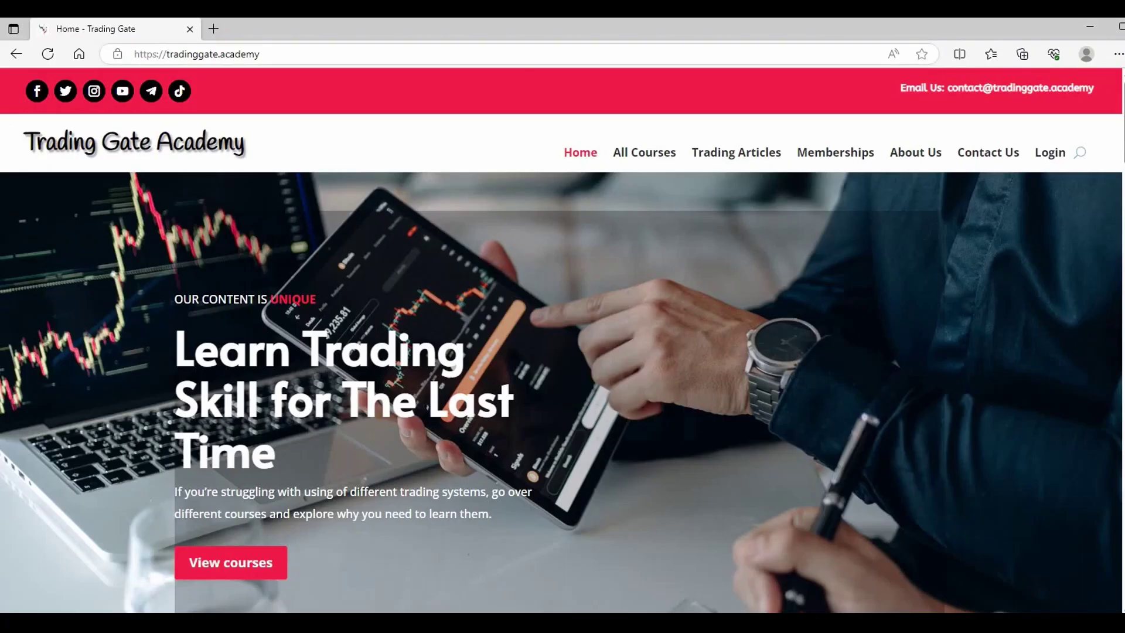
Step: Open the Advanced Ichimoku Trading Secrets course and scroll through its requirements and trading examples
scroll(562, 339, down, 10)
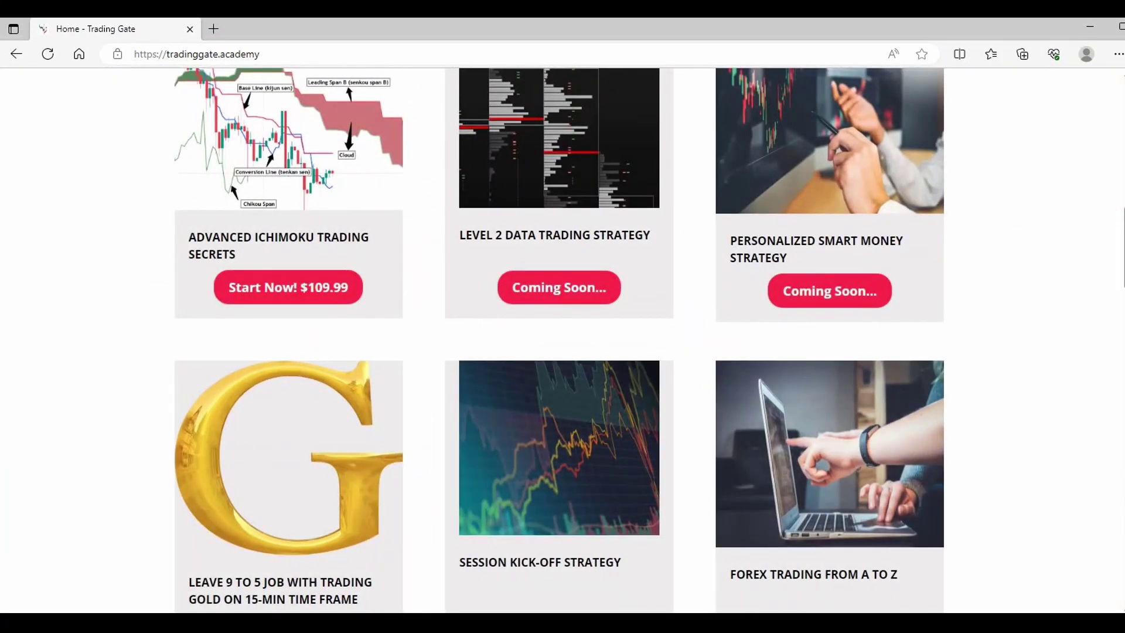
click(288, 287)
scroll(562, 340, down, 10)
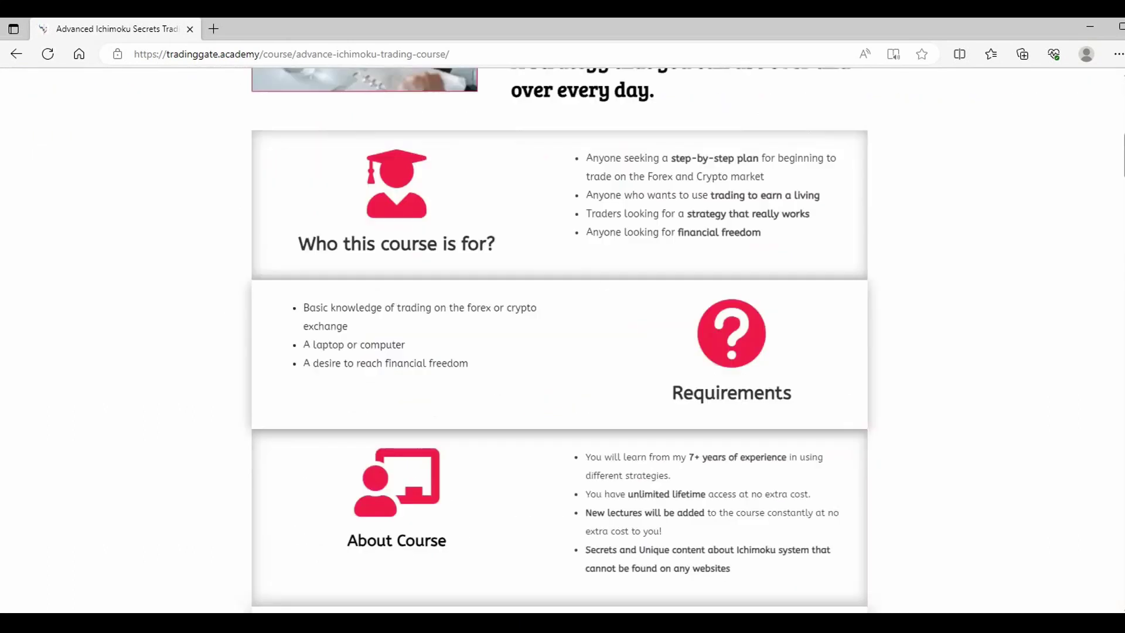
scroll(559, 340, down, 4)
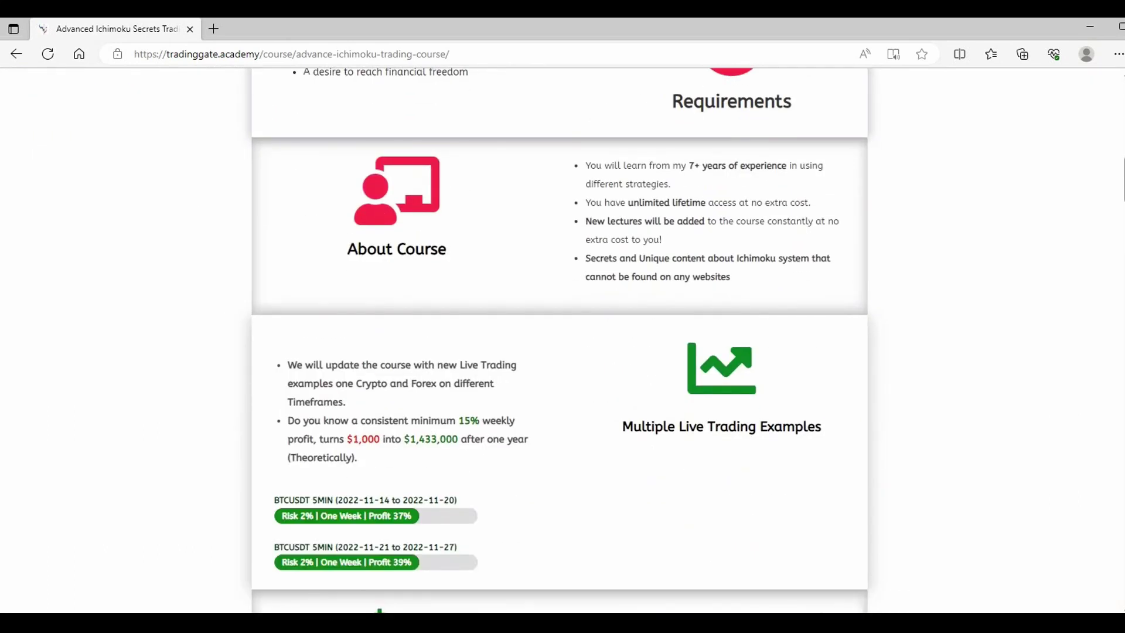
scroll(559, 340, down, 6)
scroll(559, 339, up, 4)
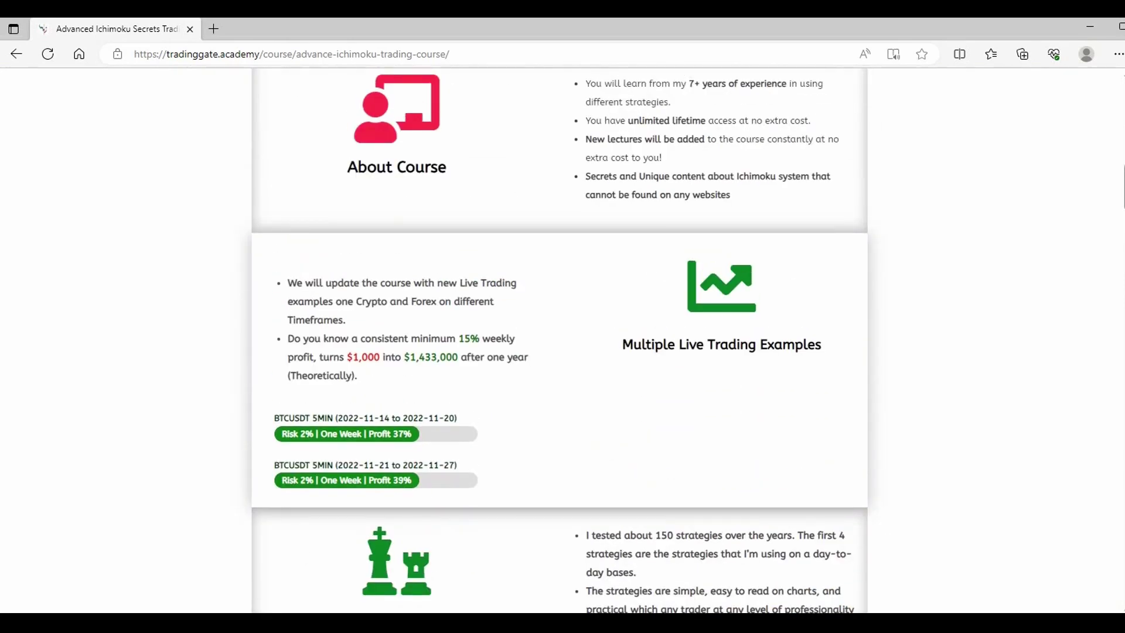
scroll(560, 340, down, 4)
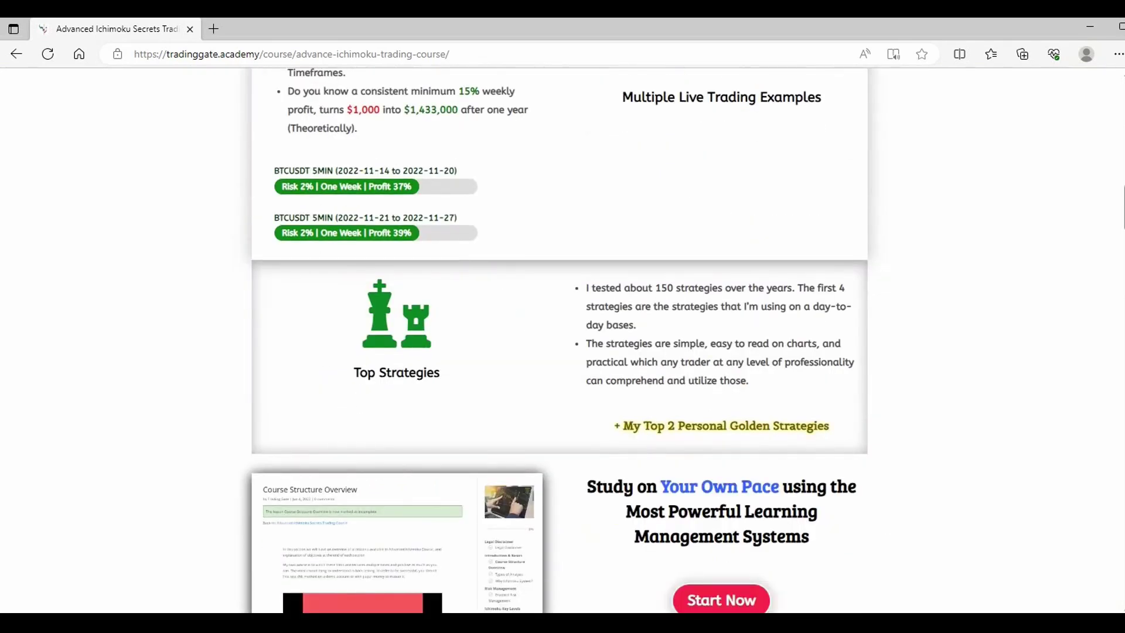
scroll(560, 339, down, 10)
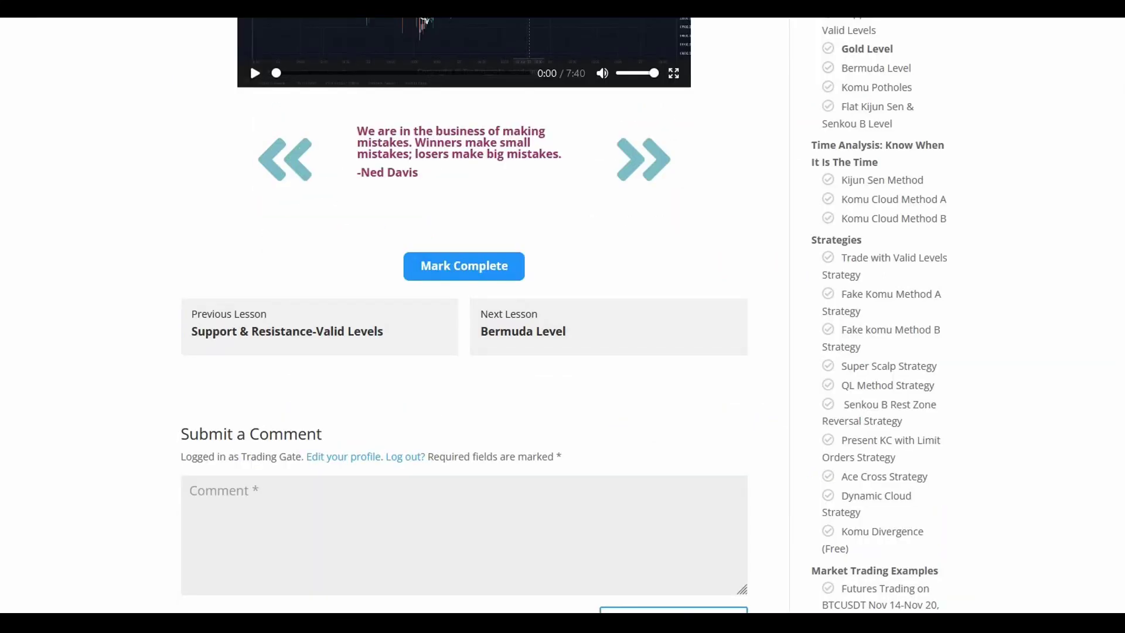
Step: Scroll back up to the top of the Gold Level lesson page
scroll(559, 340, up, 1)
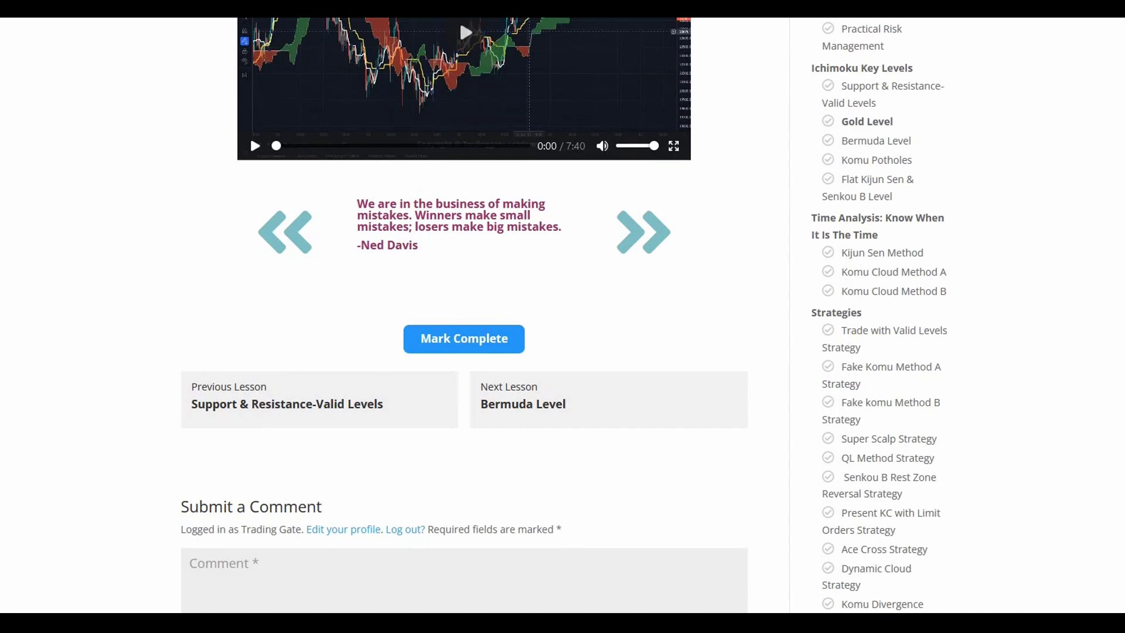
scroll(559, 340, up, 1)
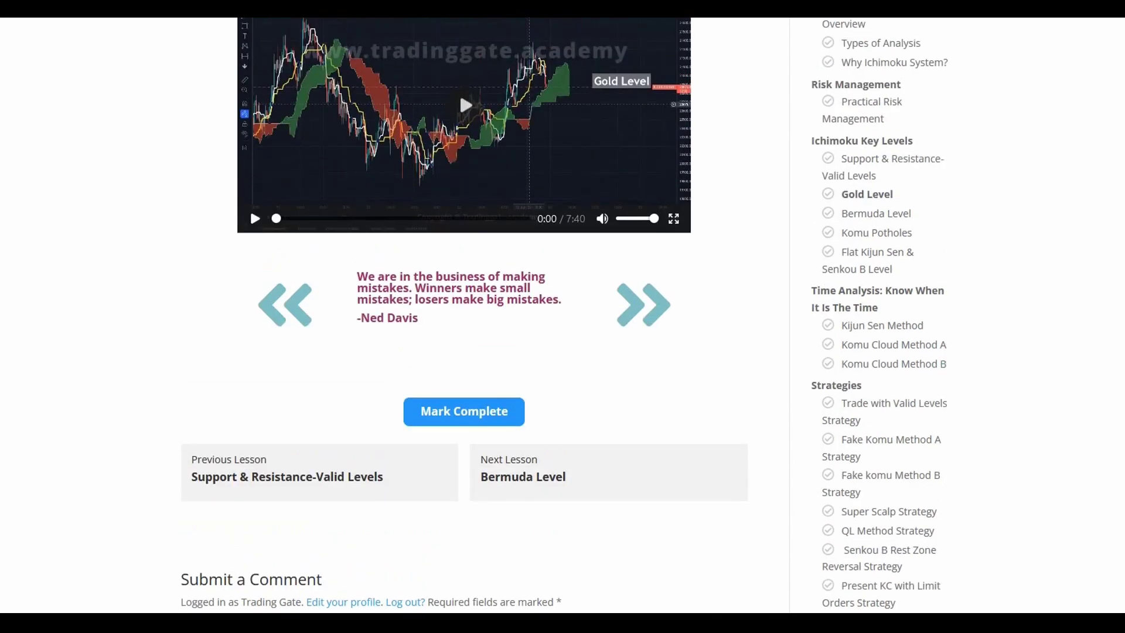
scroll(559, 340, up, 1)
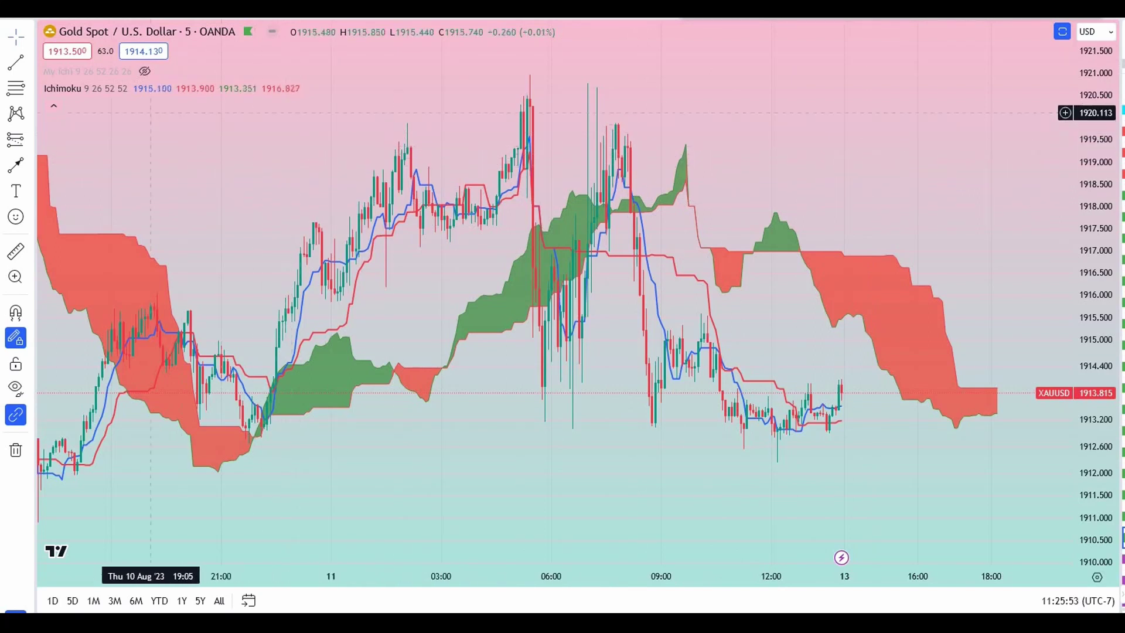
Step: Hide Ichimoku's Leading Span A, Leading Span B and Plots Background in its settings
click(63, 88)
click(161, 88)
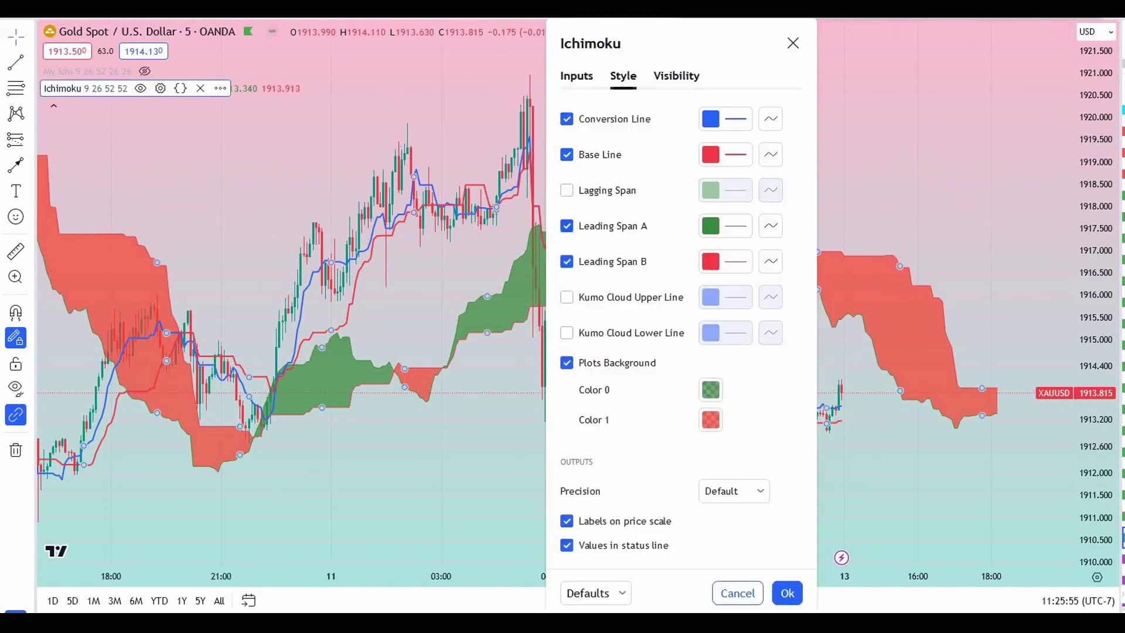
click(567, 226)
click(567, 262)
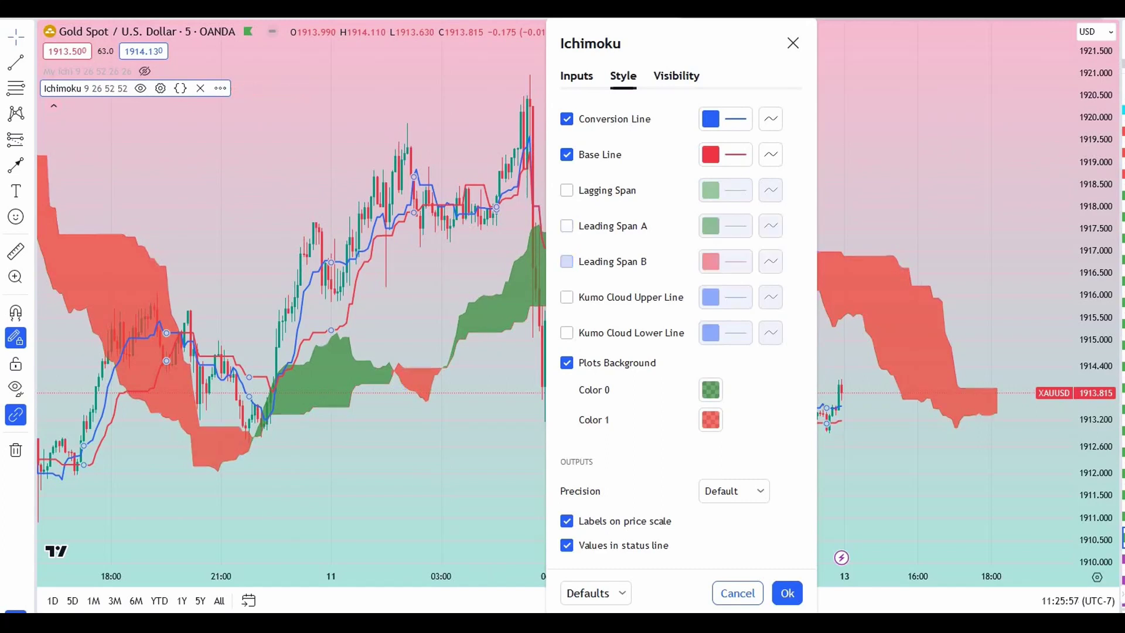
click(567, 362)
key(Return)
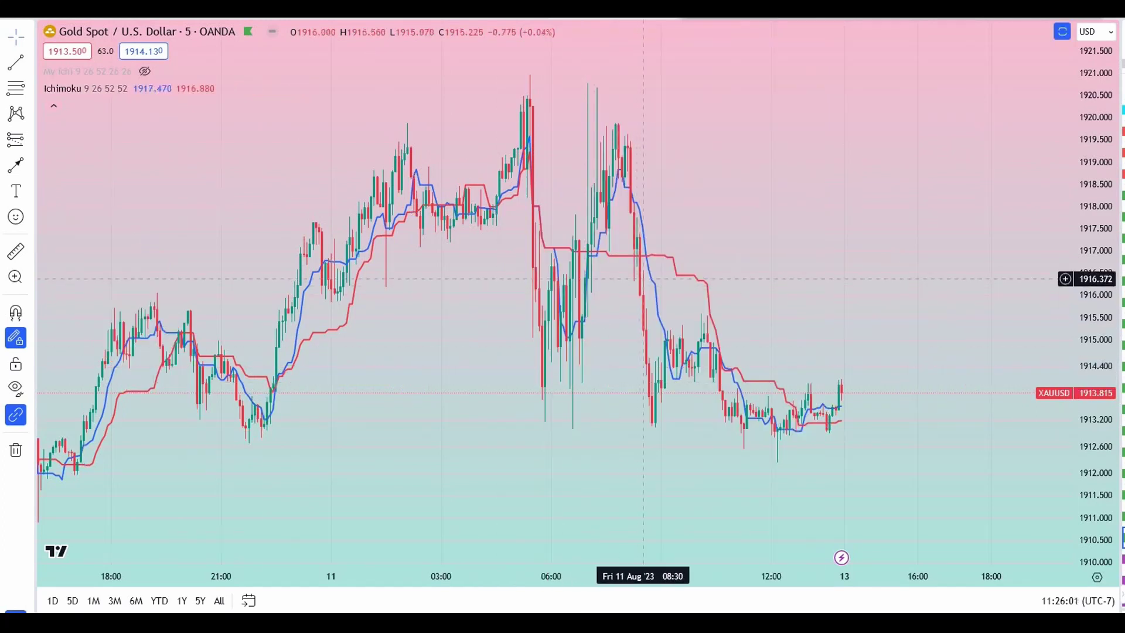
Step: Zoom, pan and stretch the price scale to frame the conversion and base lines
scroll(603, 280, up, 1)
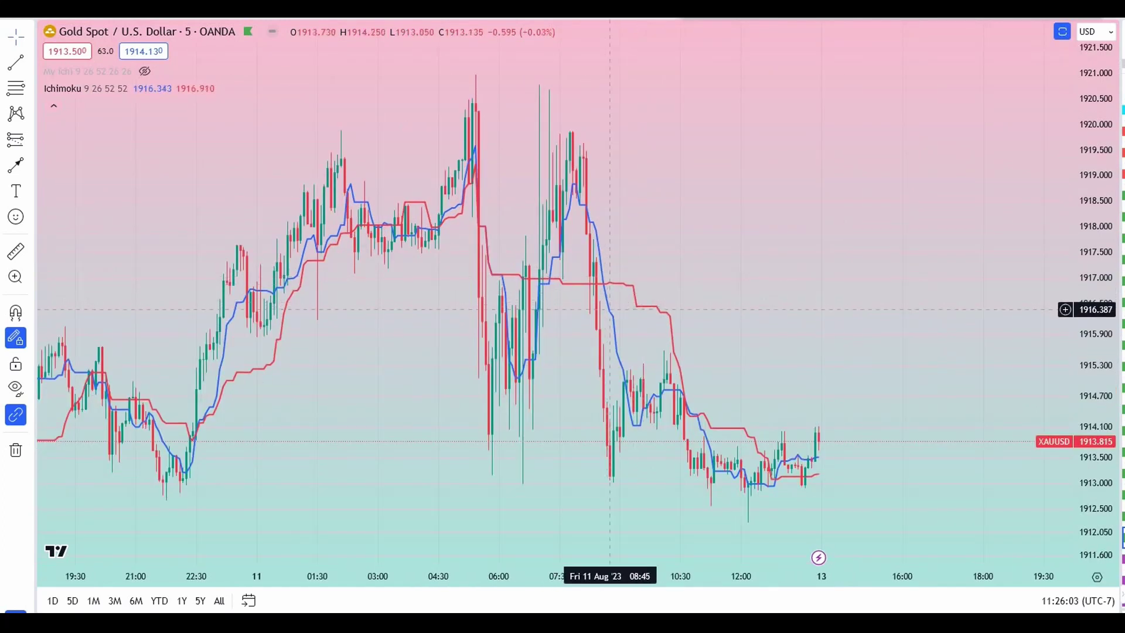
scroll(609, 309, up, 2)
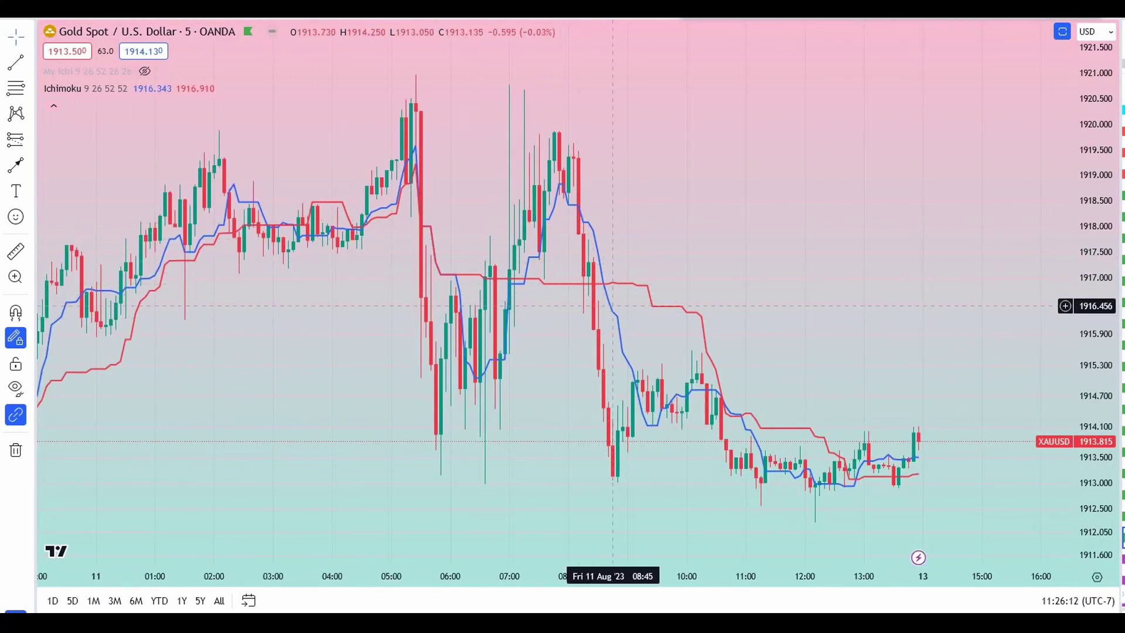
scroll(759, 280, down, 1)
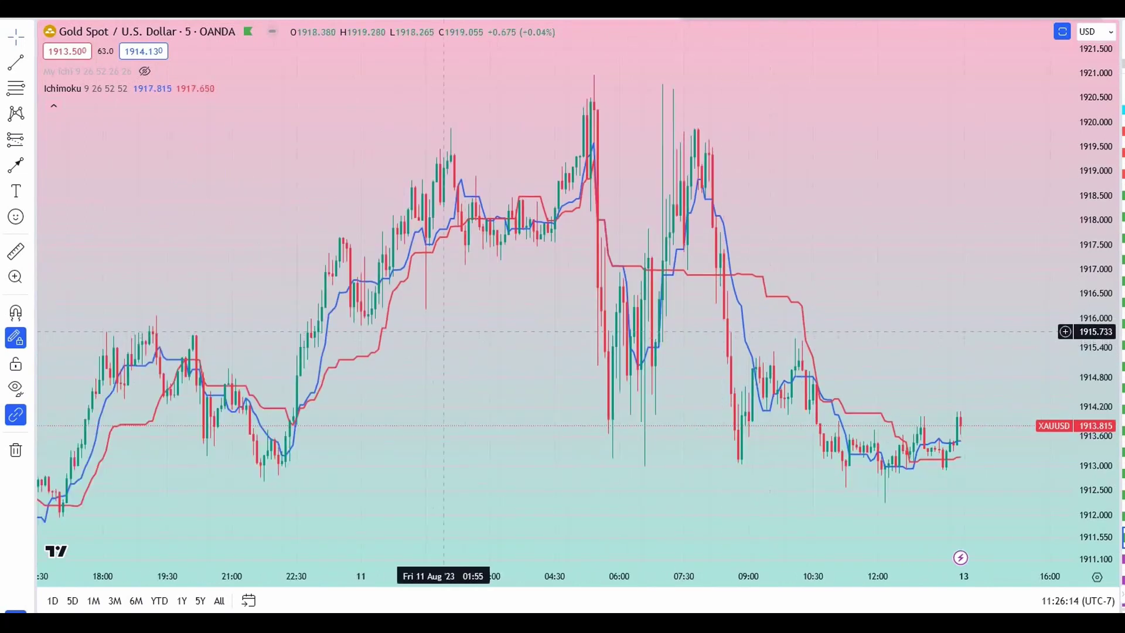
drag(443, 332, 535, 318)
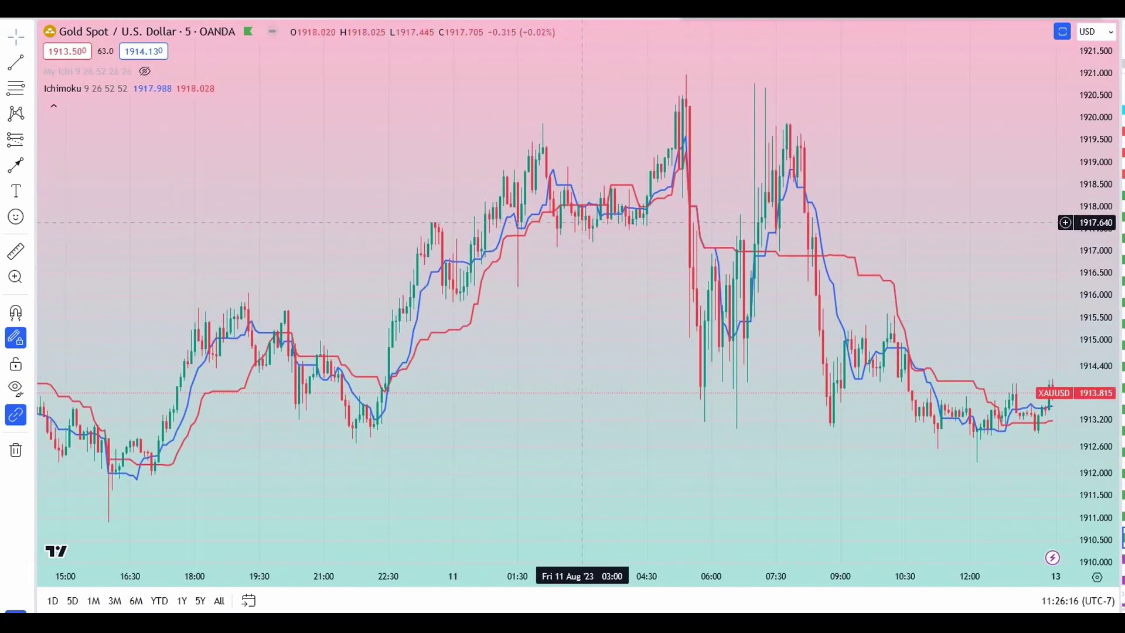
drag(1094, 311, 1094, 240)
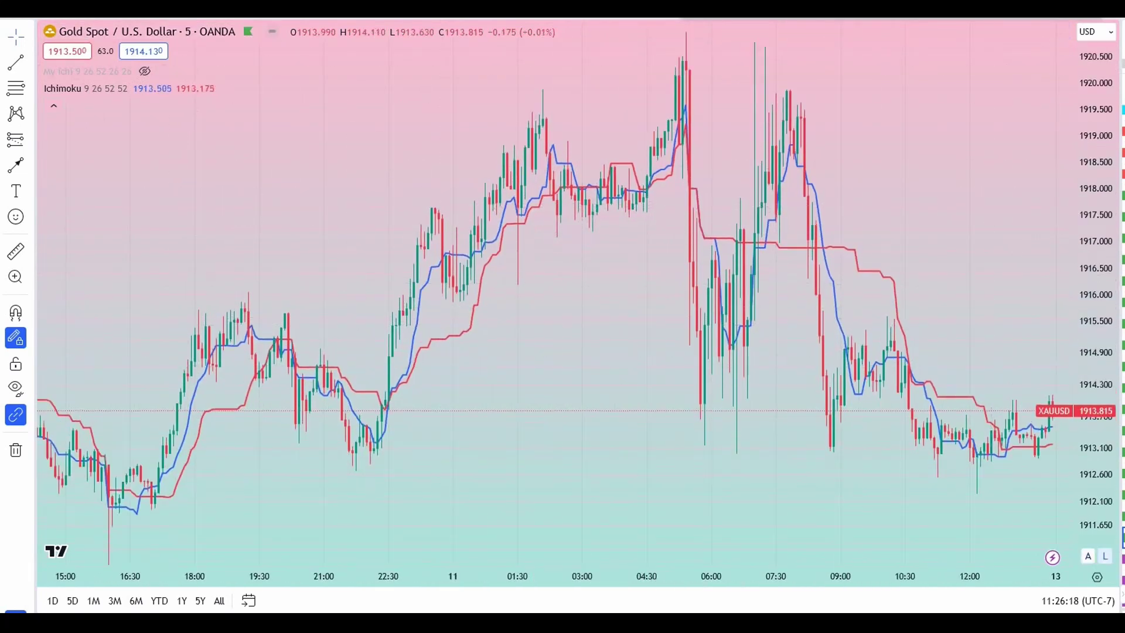
scroll(574, 176, up, 2)
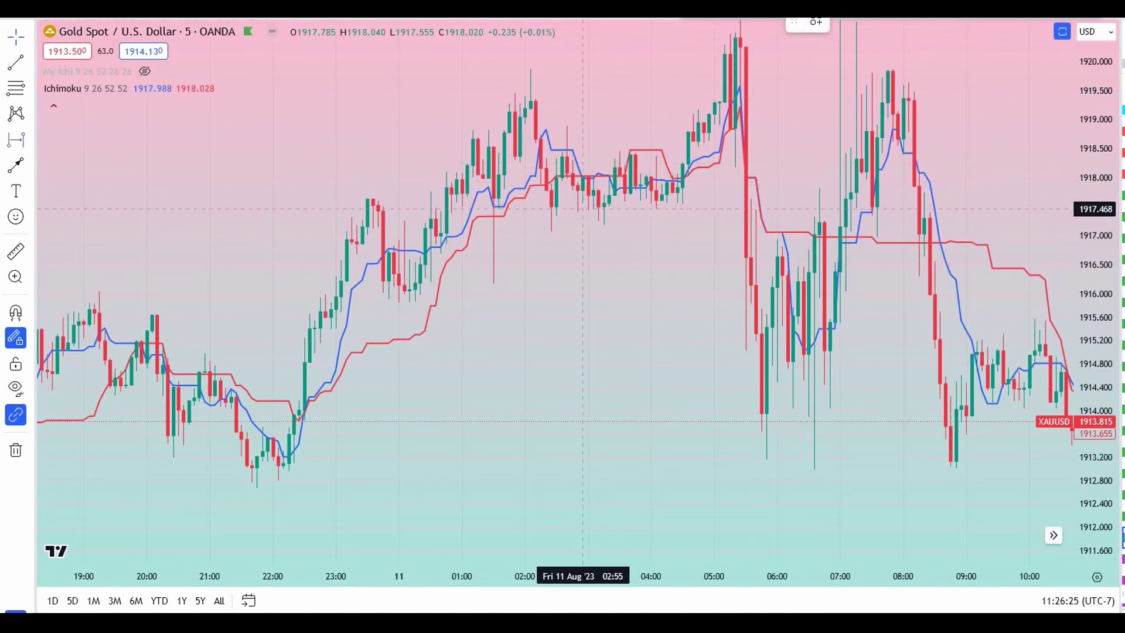
shift+click(582, 209)
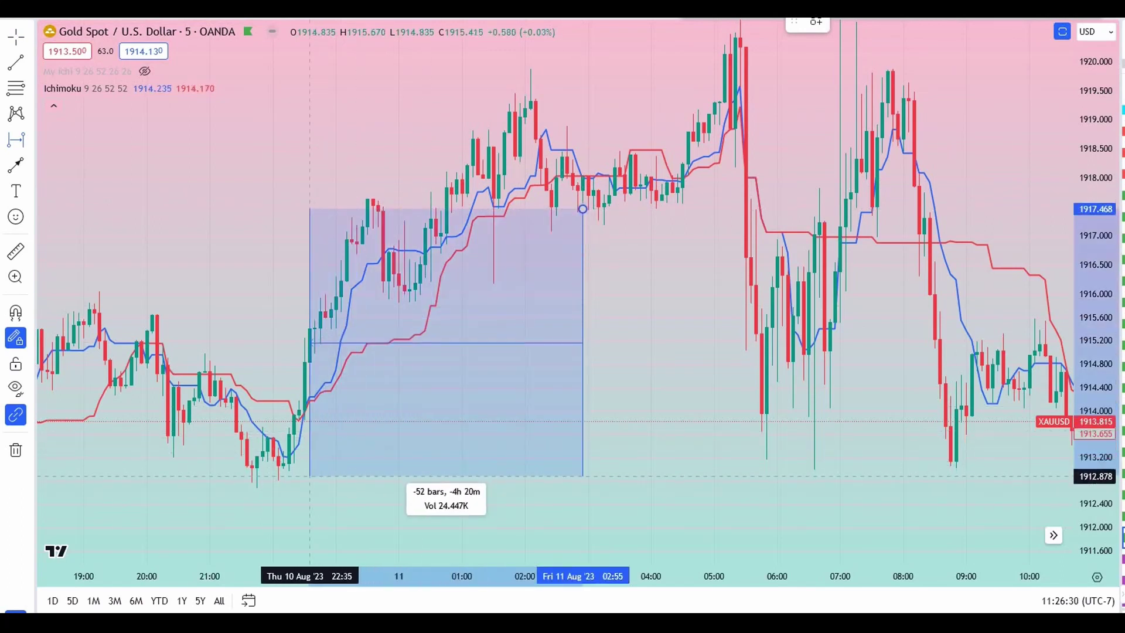
key(Escape)
drag(579, 272, 507, 330)
scroll(531, 315, down, 2)
drag(585, 322, 559, 322)
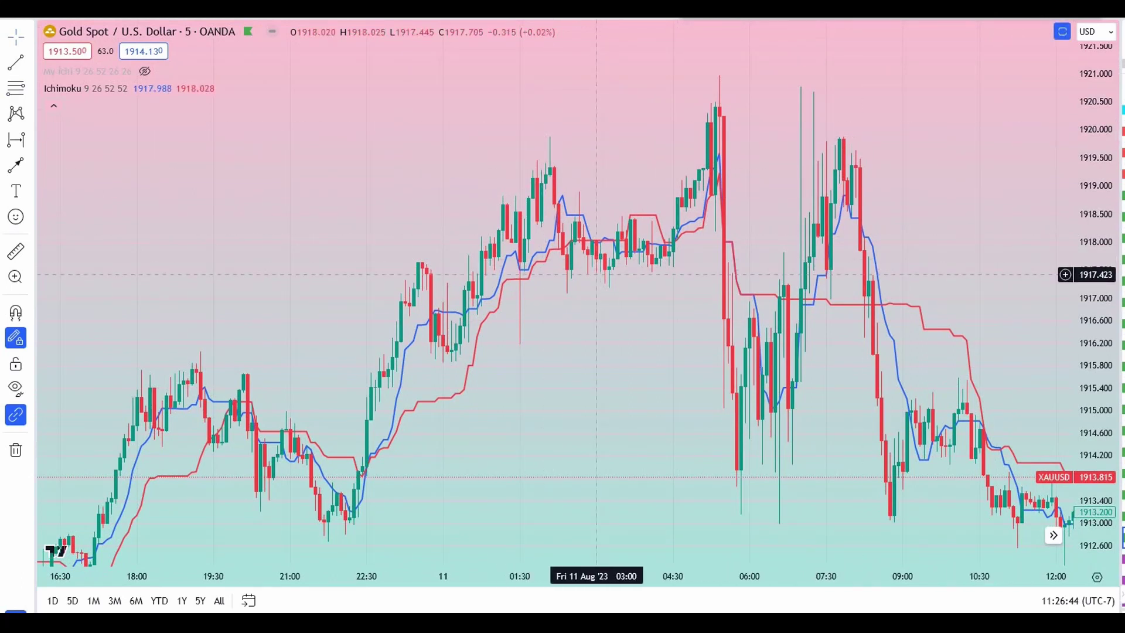
Step: Mark 03:00 with a vertical line and draw a Fib retracement from 1917.093 to 1919.888, extended right
click(597, 273)
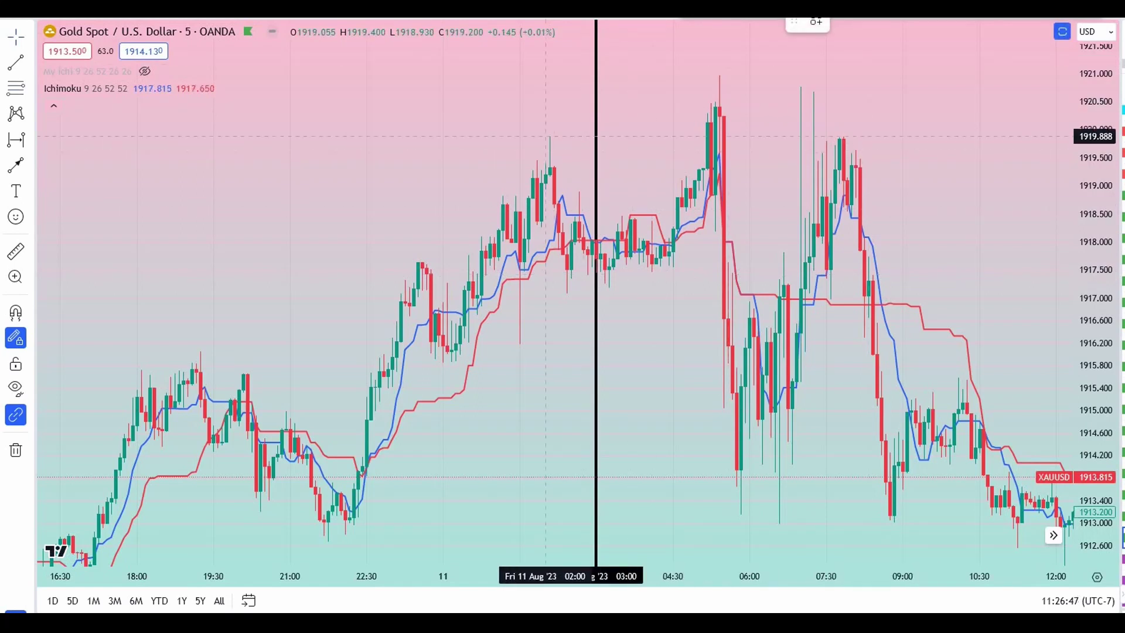
click(546, 136)
key(Escape)
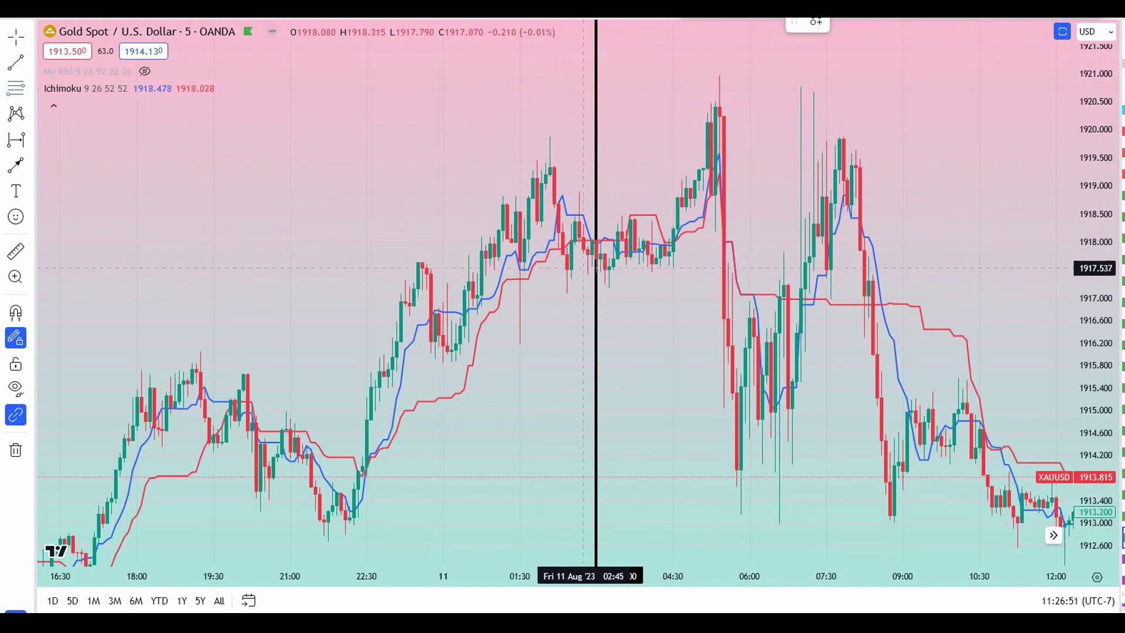
drag(567, 293, 477, 136)
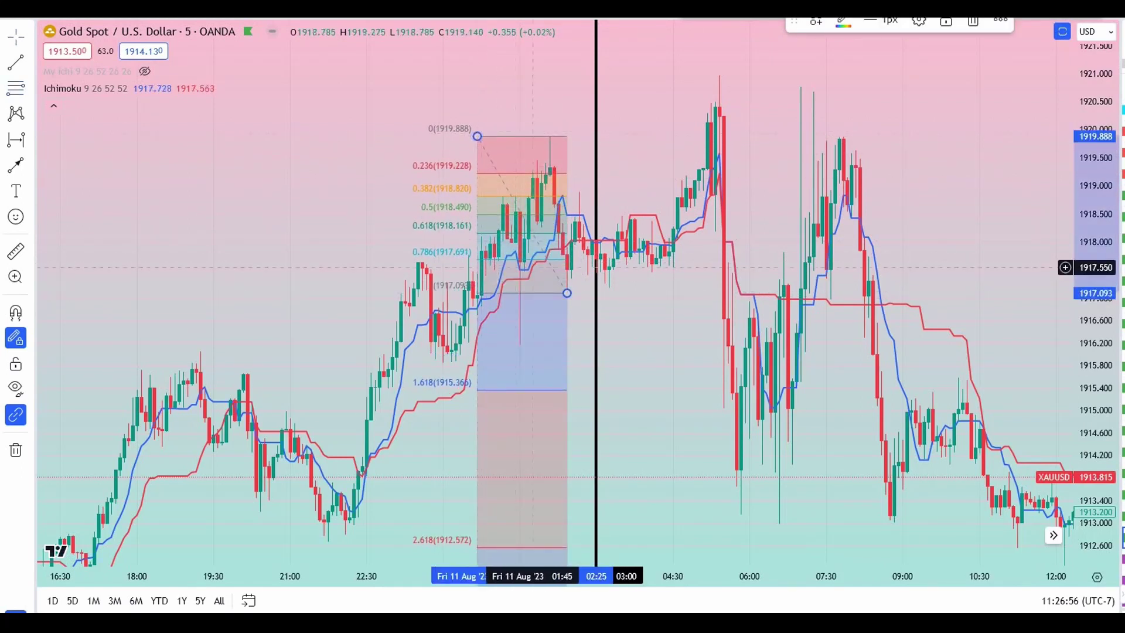
drag(566, 293, 775, 293)
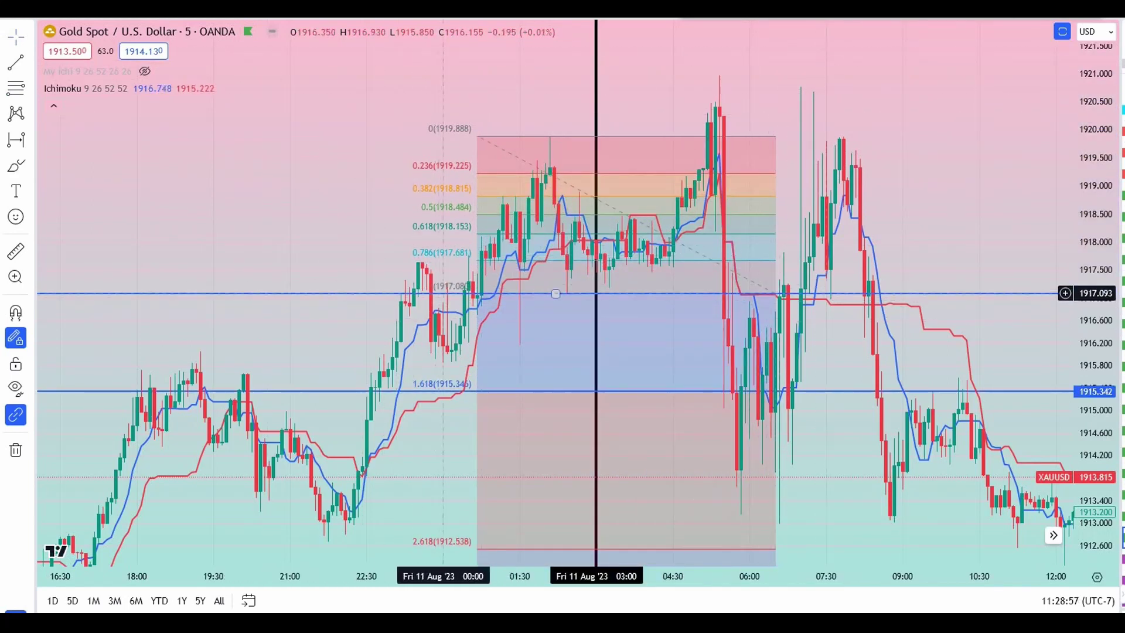
Step: Reframe the chart around the Fibonacci area and the latest candles, then pick the Arrow tool
scroll(363, 295, up, 3)
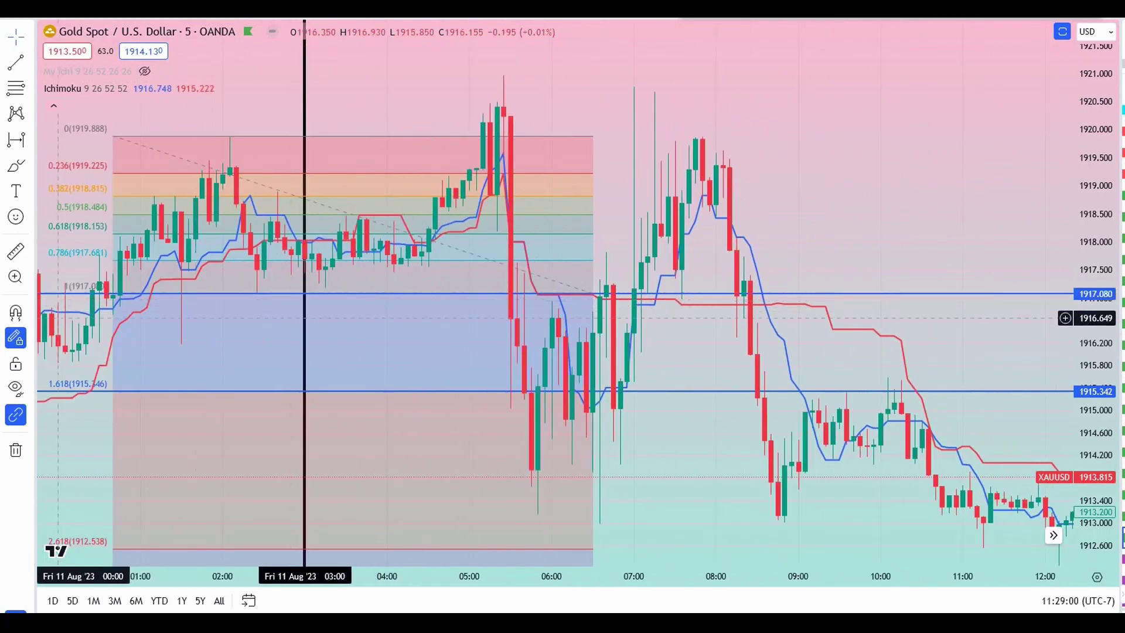
drag(73, 317, 399, 306)
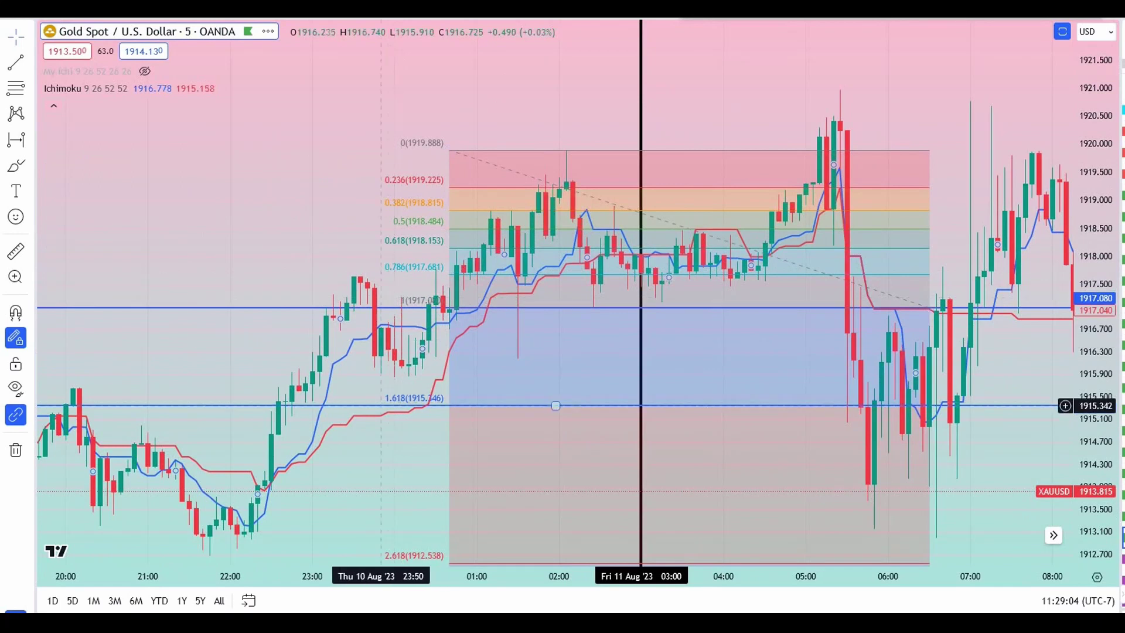
scroll(394, 270, down, 3)
drag(394, 270, 332, 327)
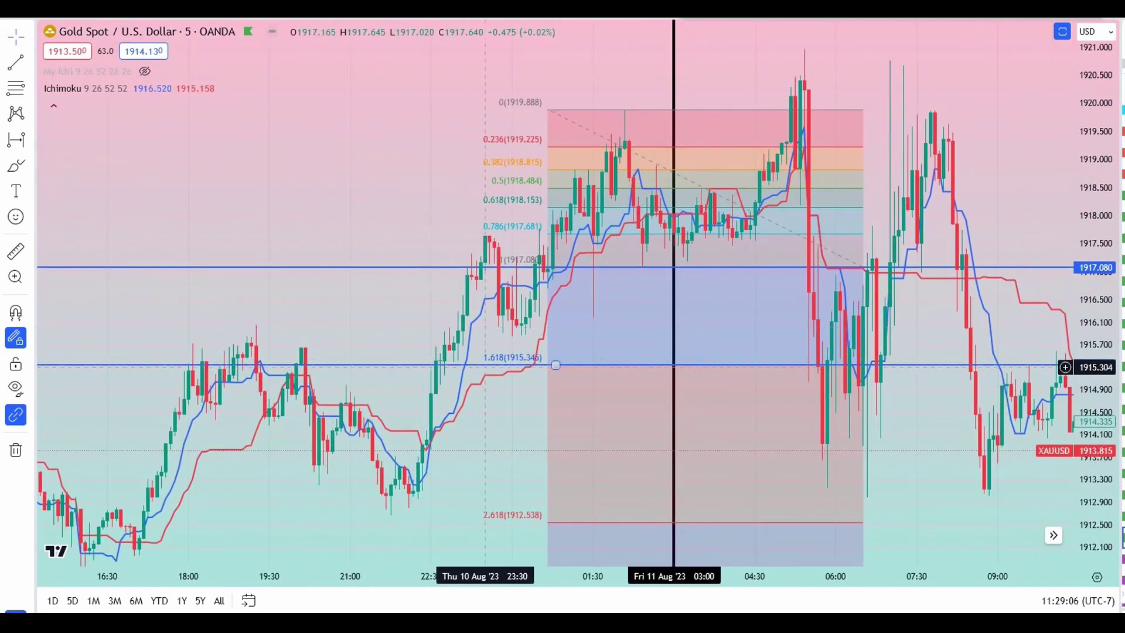
drag(511, 369, 375, 404)
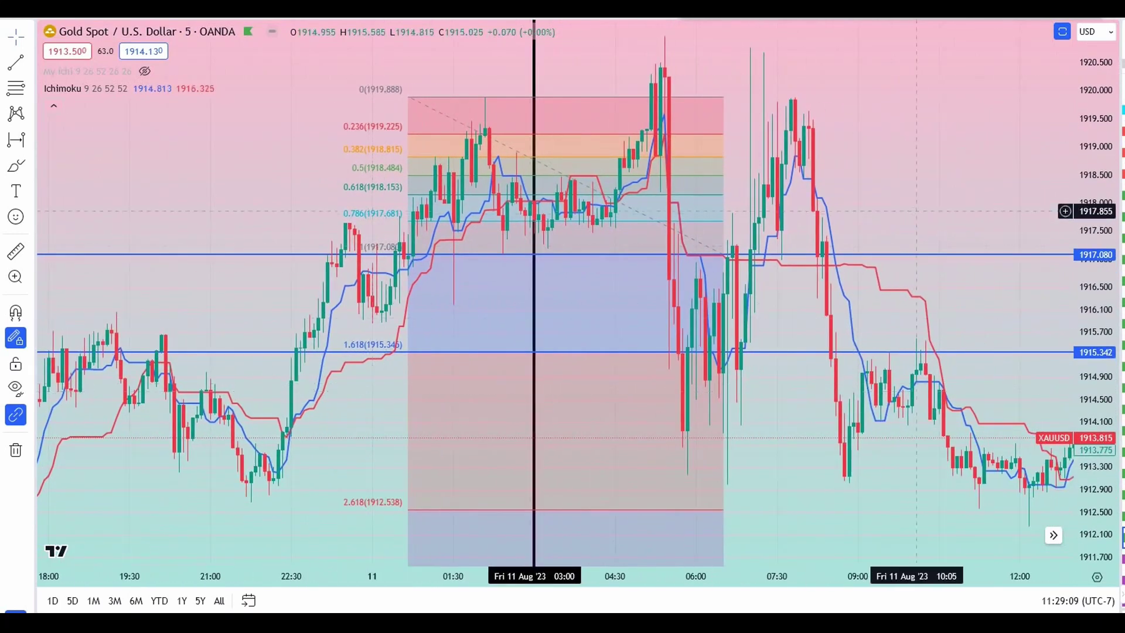
drag(886, 404, 819, 405)
click(820, 11)
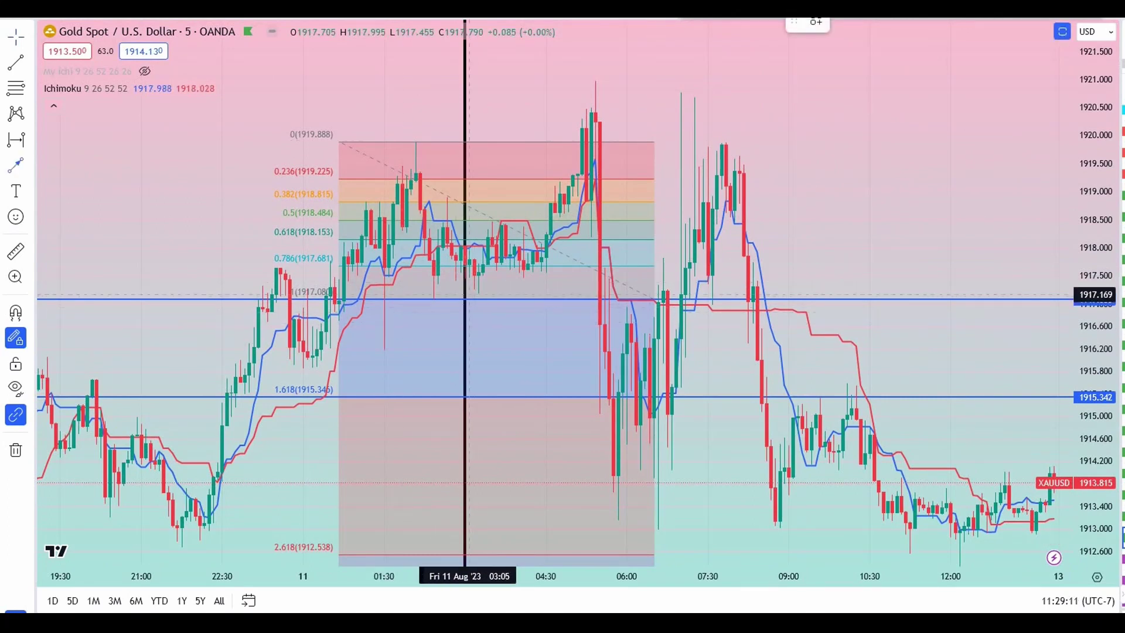
Step: Draw an arrow path tracing the rally up to the peak and the drop back down
click(469, 295)
click(582, 128)
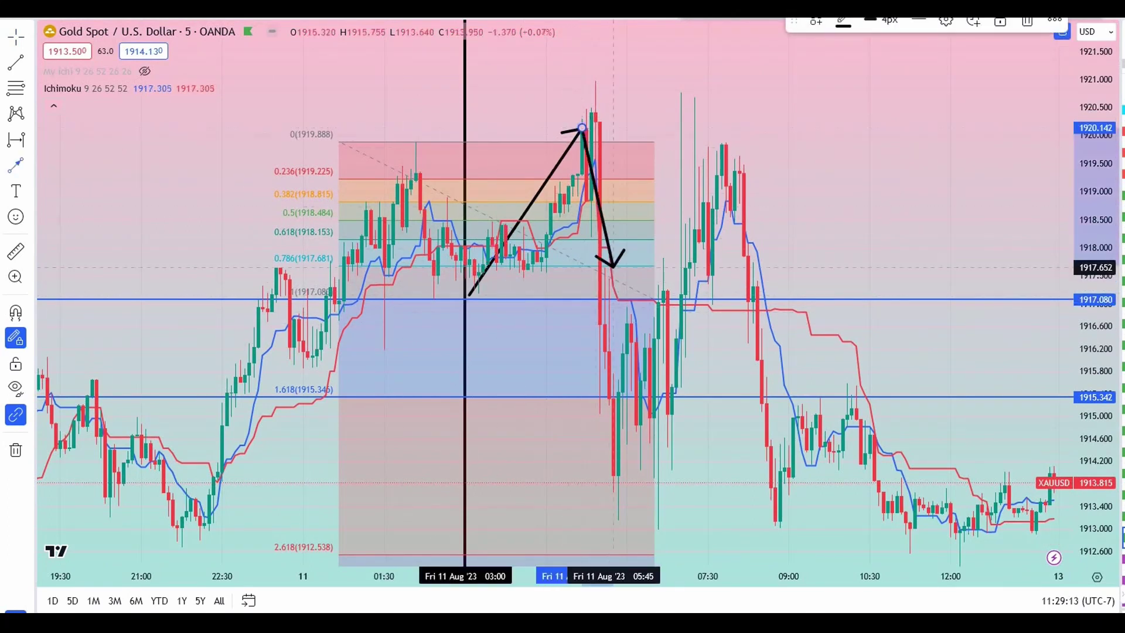
double_click(609, 297)
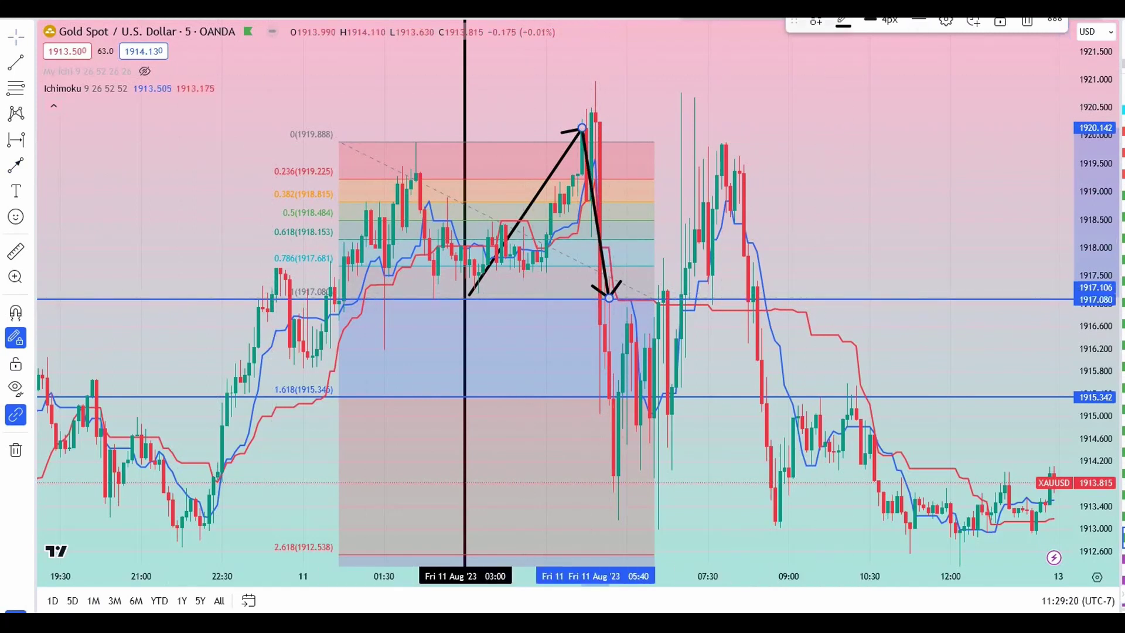
Step: Place a short position at 1917.080 with stop 1917.868 and target 1915.360
click(591, 298)
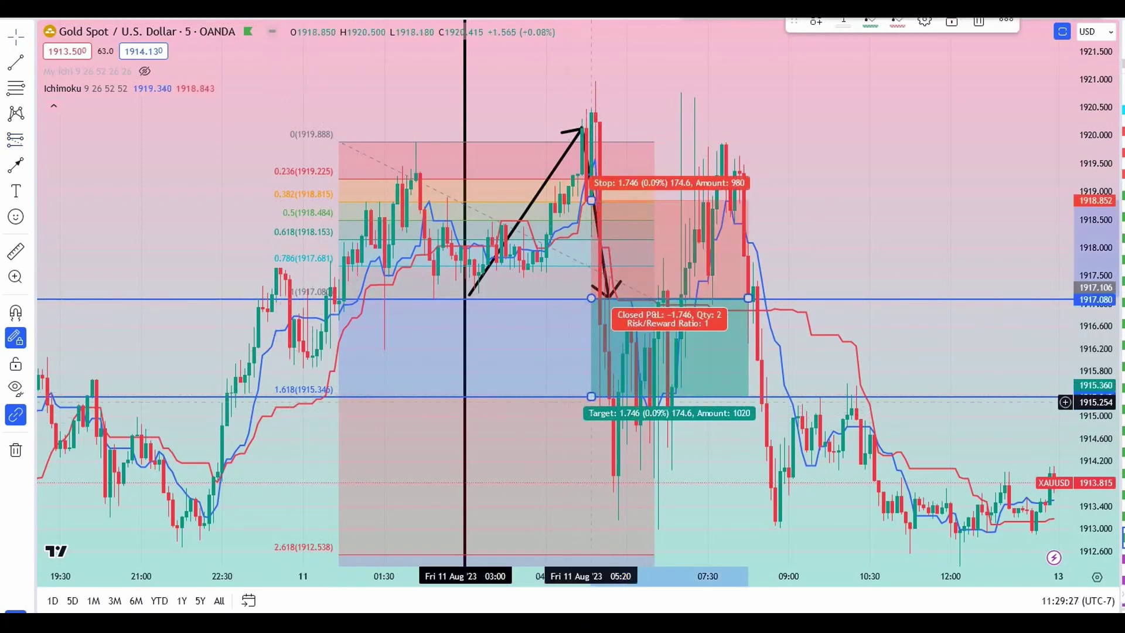
drag(592, 200, 591, 255)
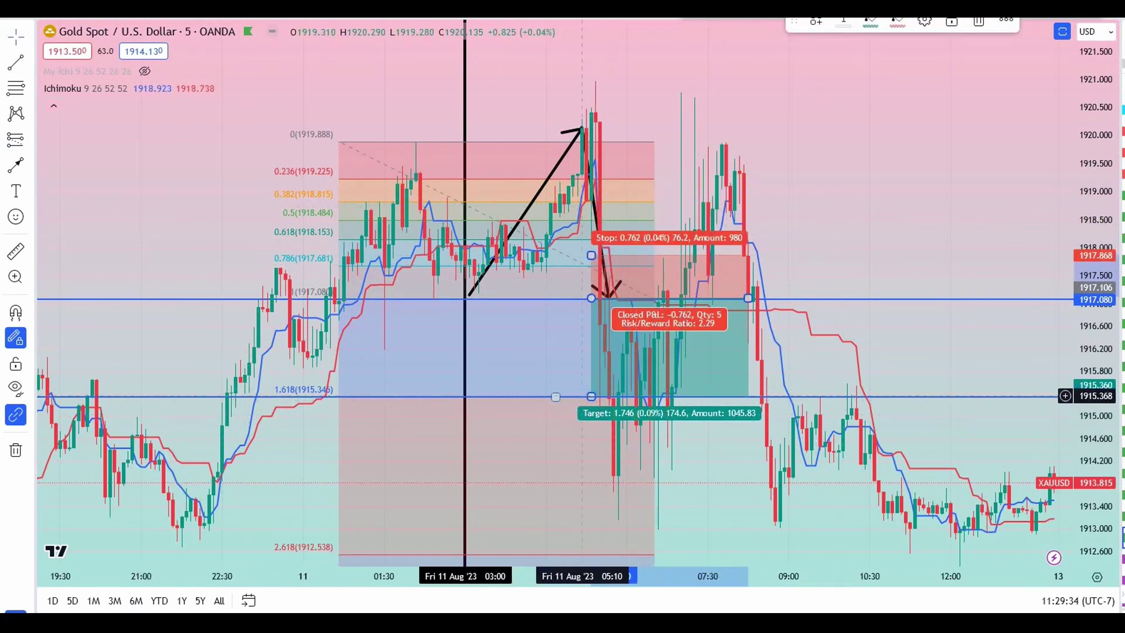
click(803, 354)
drag(717, 446, 736, 324)
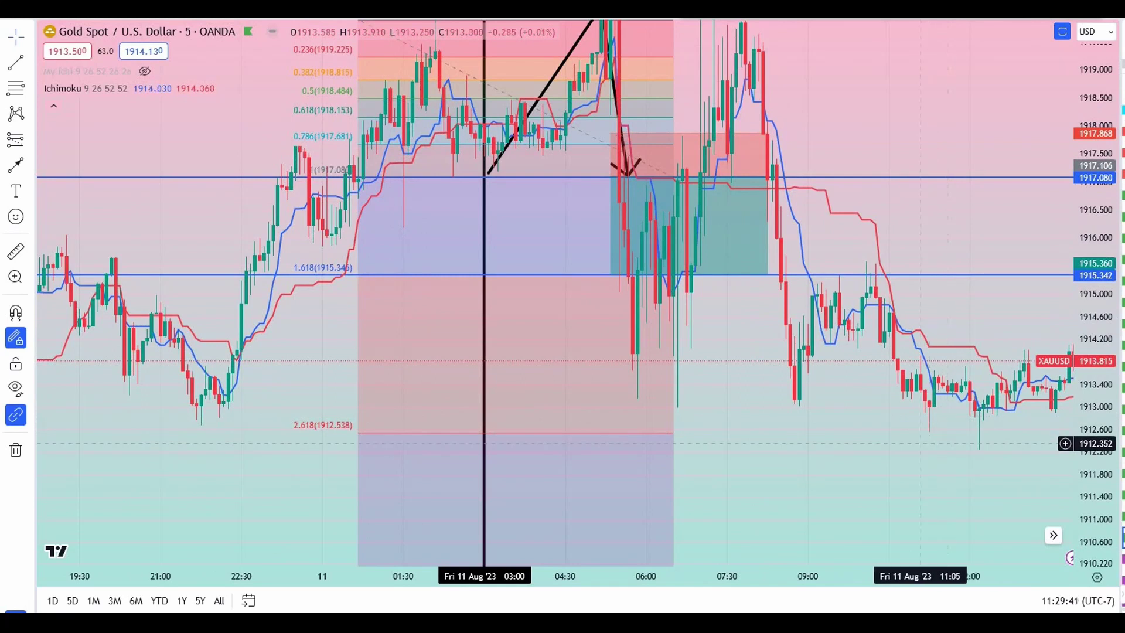
Step: On Thu 10 Aug, mark 16:50 with a vertical line and draw a falling trend line from 19:05
scroll(345, 338, left, 5)
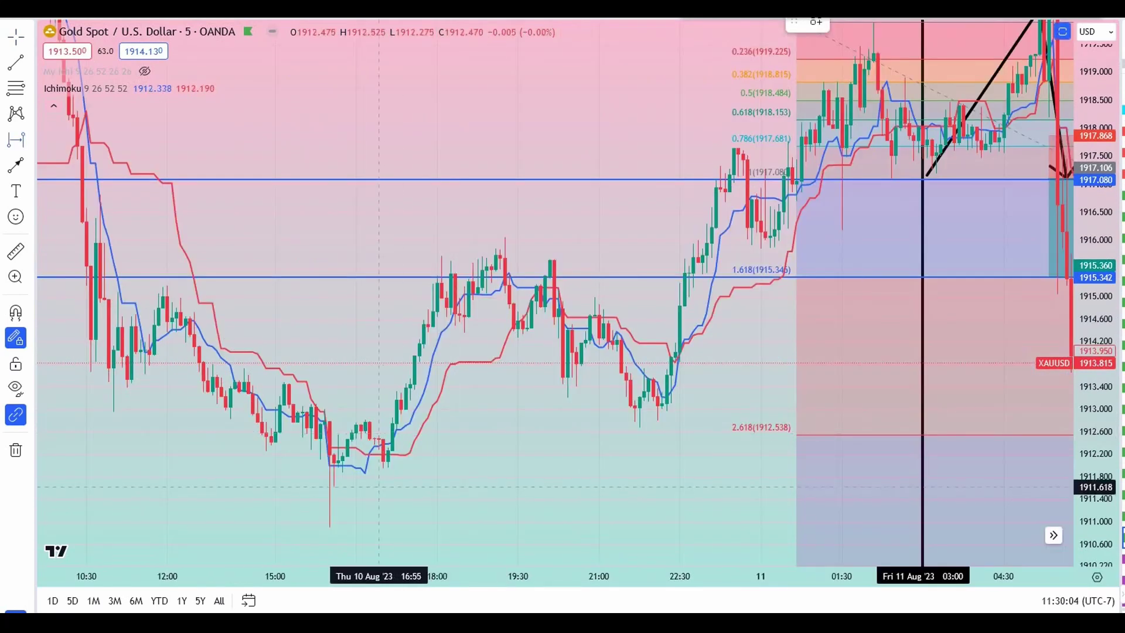
shift+click(374, 486)
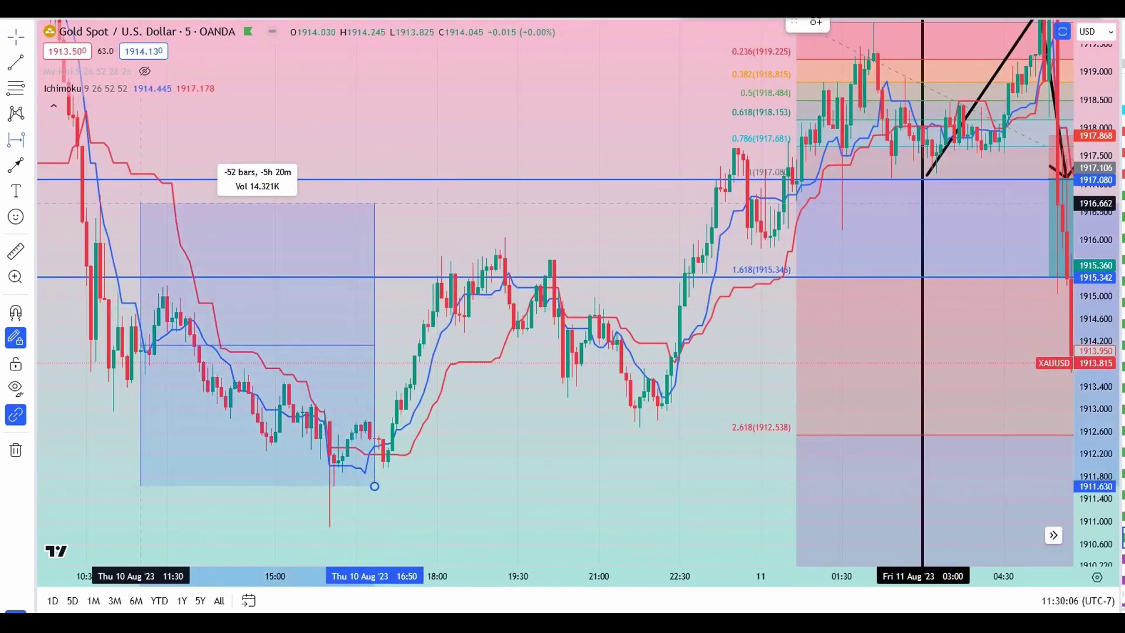
key(Escape)
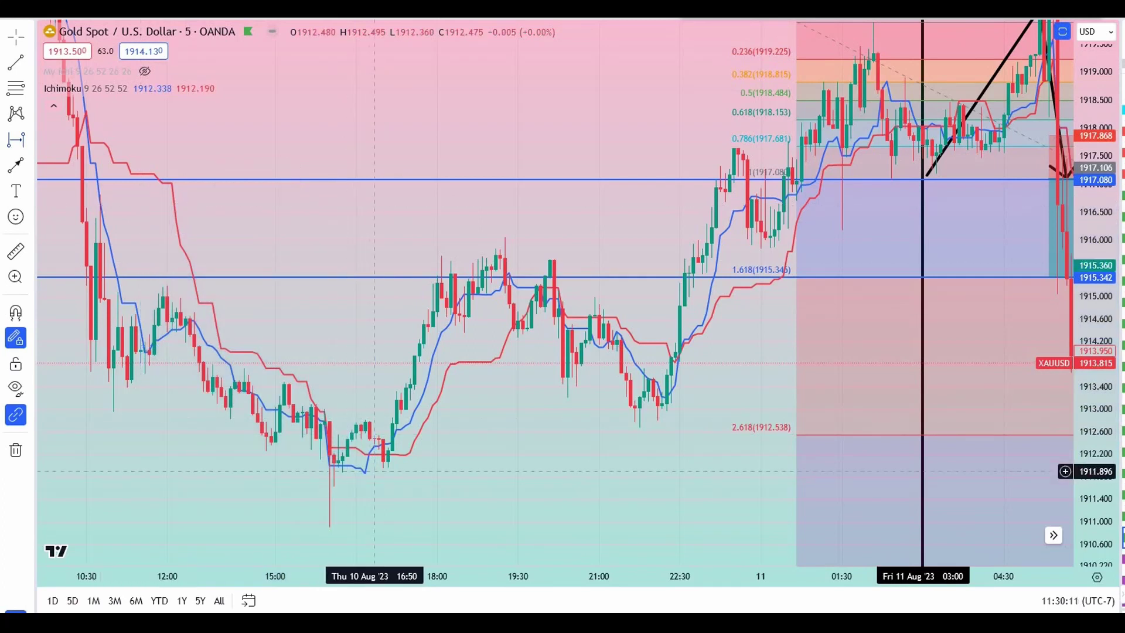
key(alt+v)
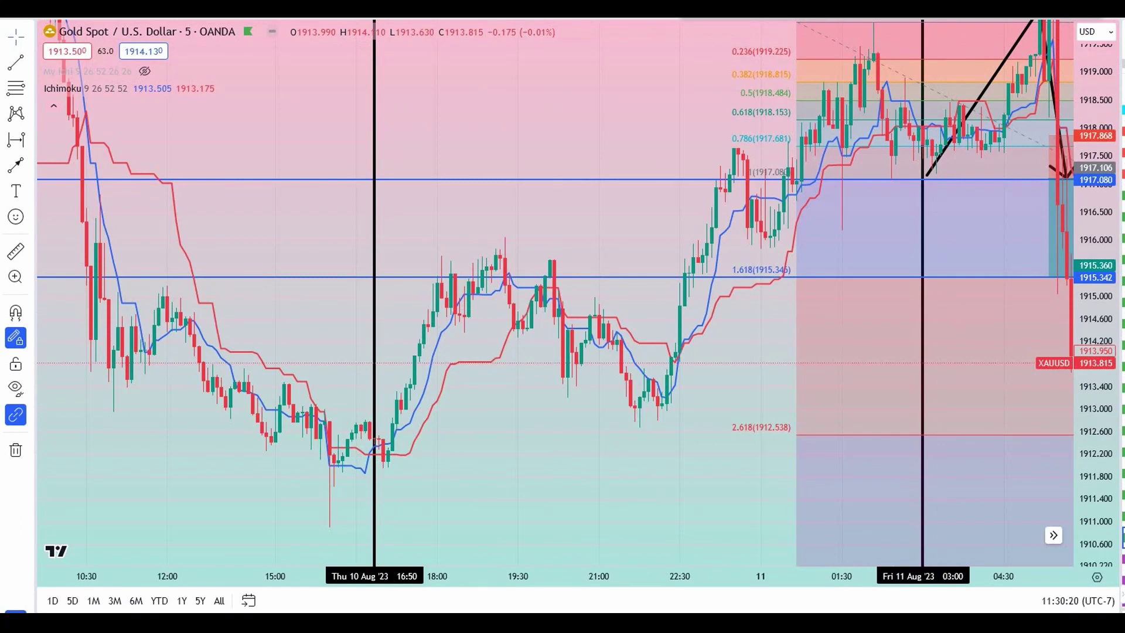
drag(496, 262, 666, 414)
click(31, 450)
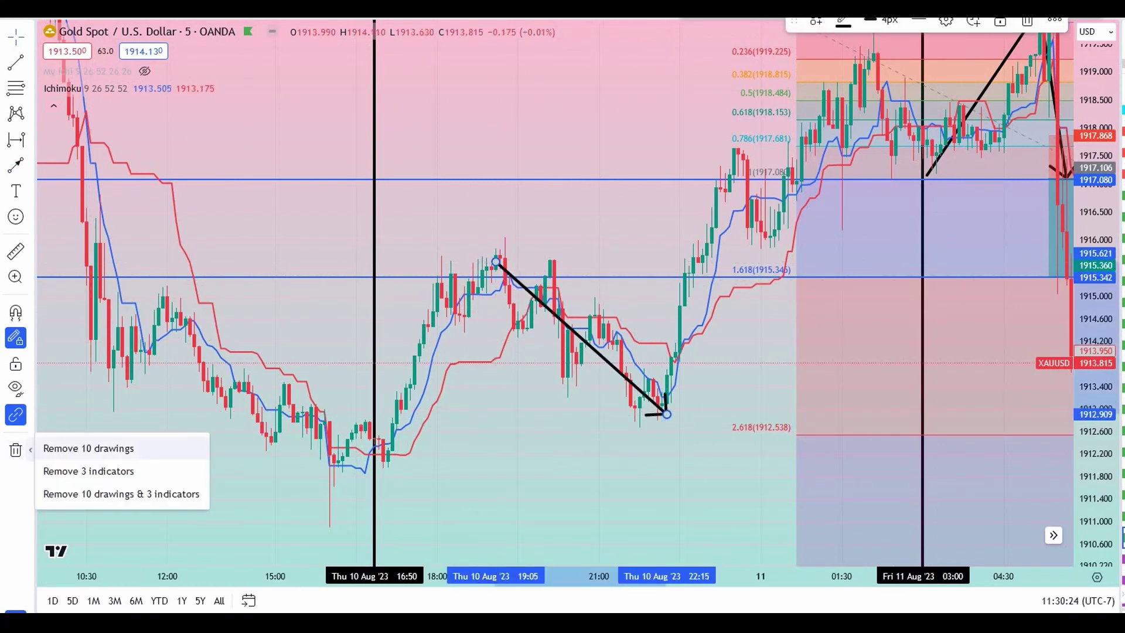
Step: Remove the 10 old drawings, mark 16:50 again, and draw a widened Fib from 1910.884 to 1916.040
click(88, 448)
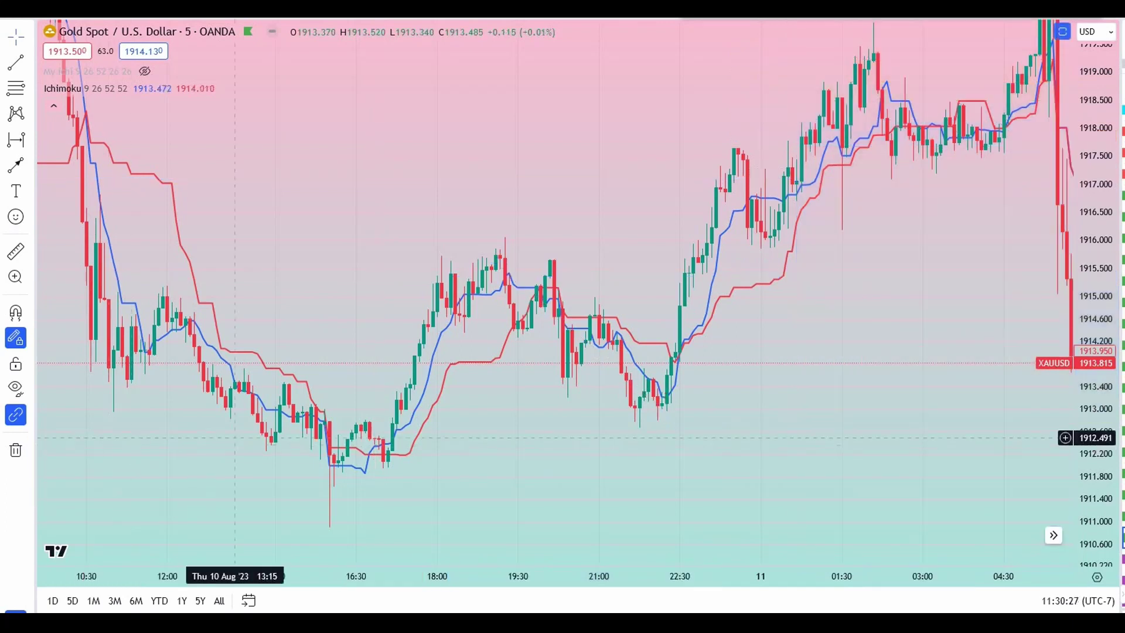
click(375, 494)
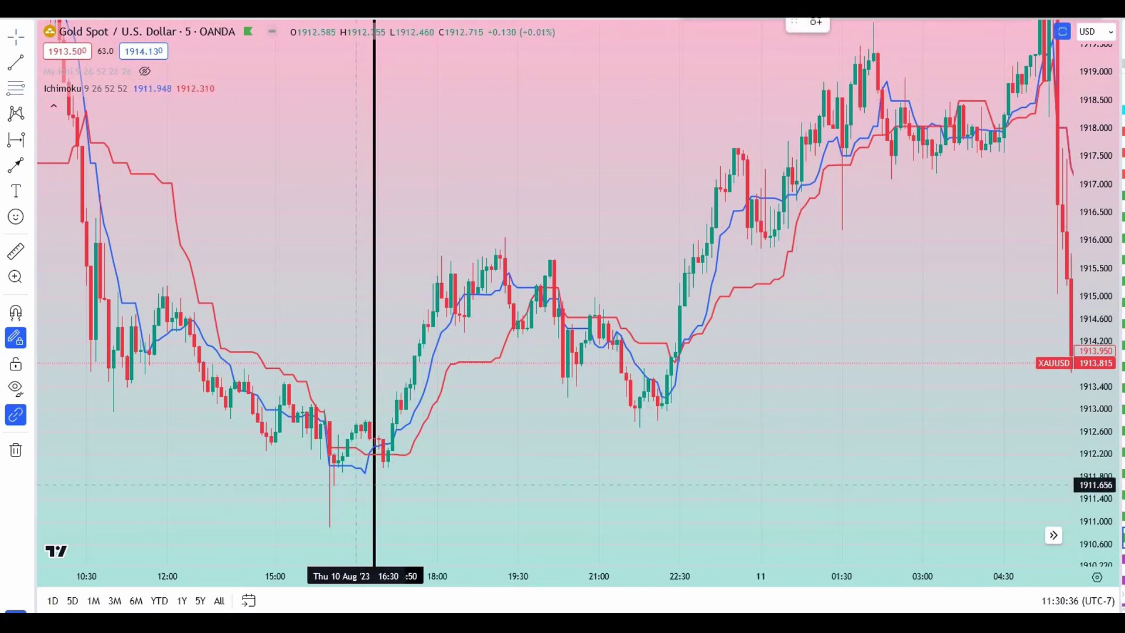
click(505, 236)
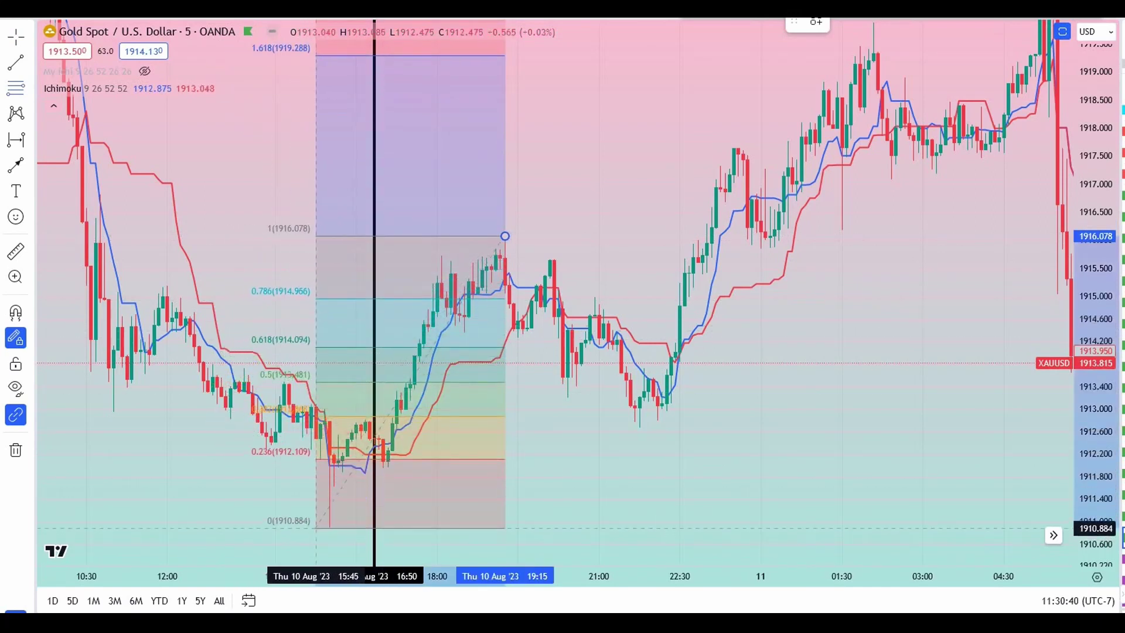
click(316, 528)
drag(505, 236, 626, 237)
right_click(626, 238)
click(877, 404)
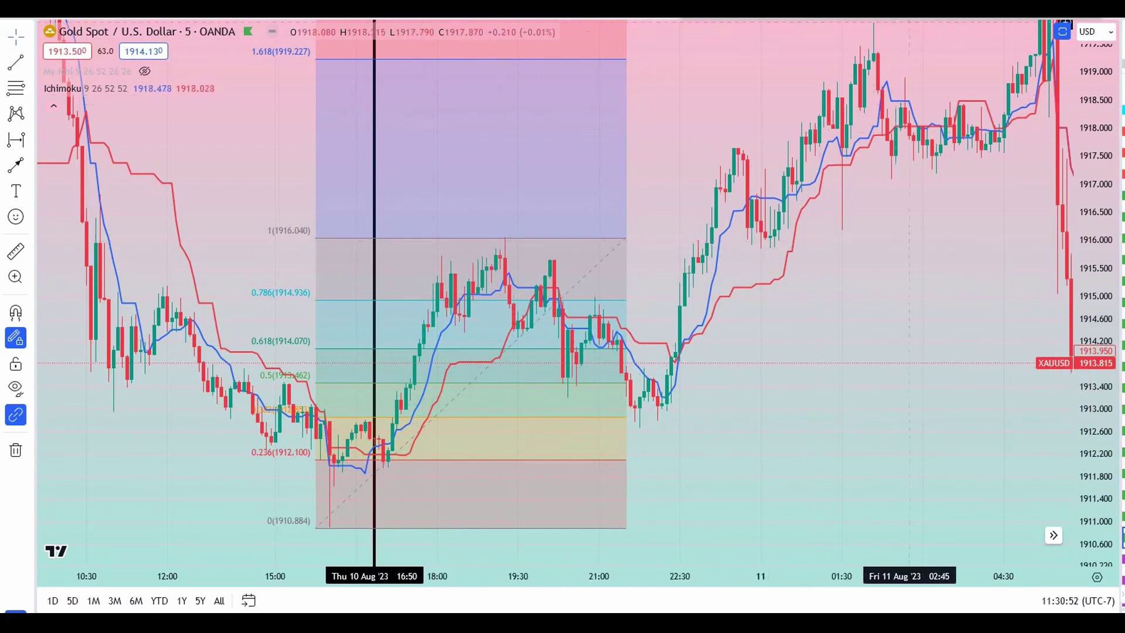
Step: Draw one arrow from the 19:00 high down to the evening low and a second arrow back up
click(491, 258)
click(676, 436)
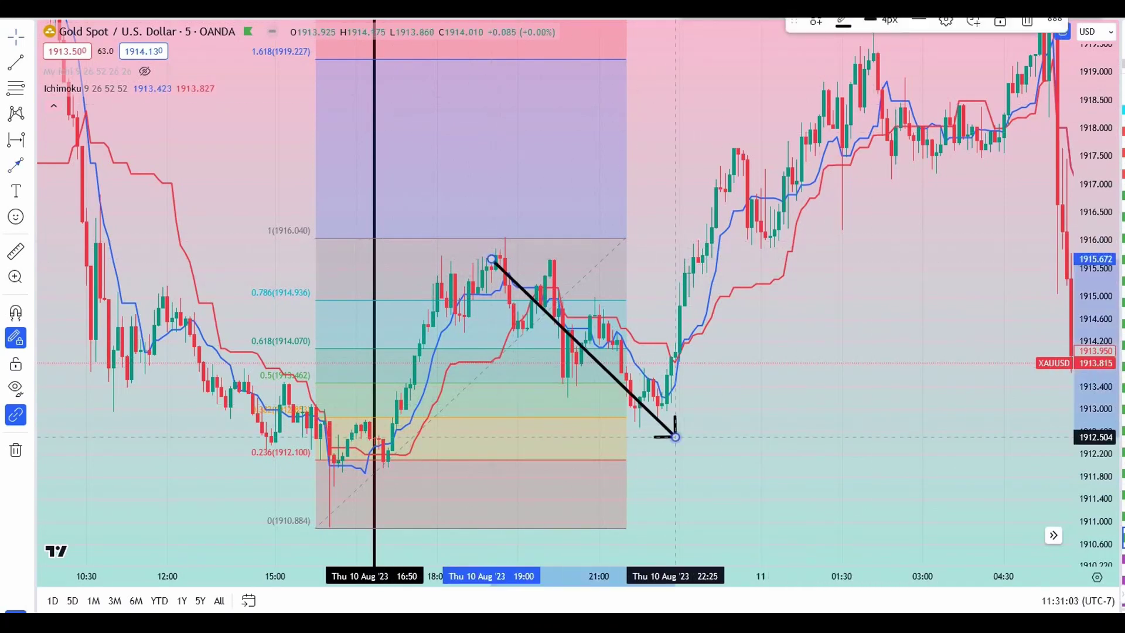
click(661, 428)
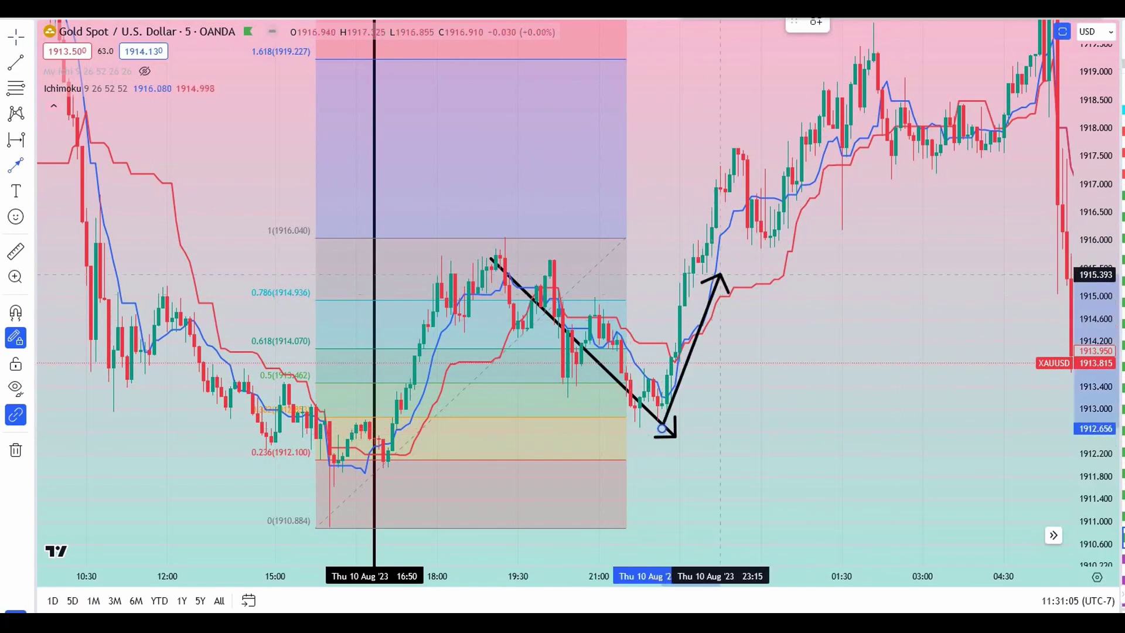
click(751, 242)
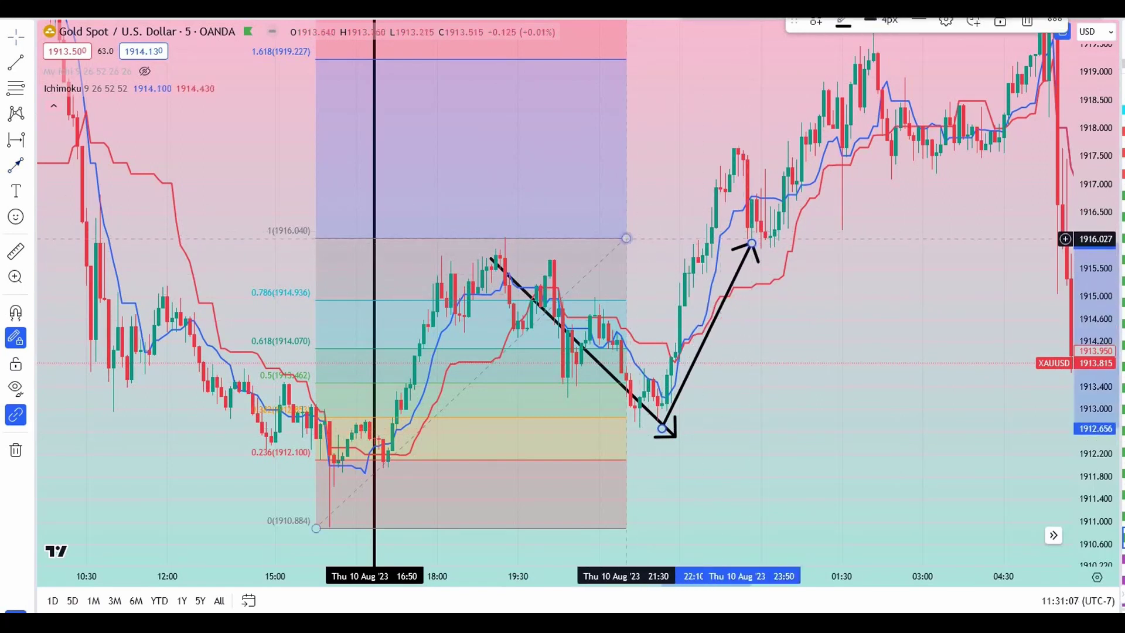
Step: Widen the Fibonacci box further right and pan the chart left and down
drag(627, 239, 796, 237)
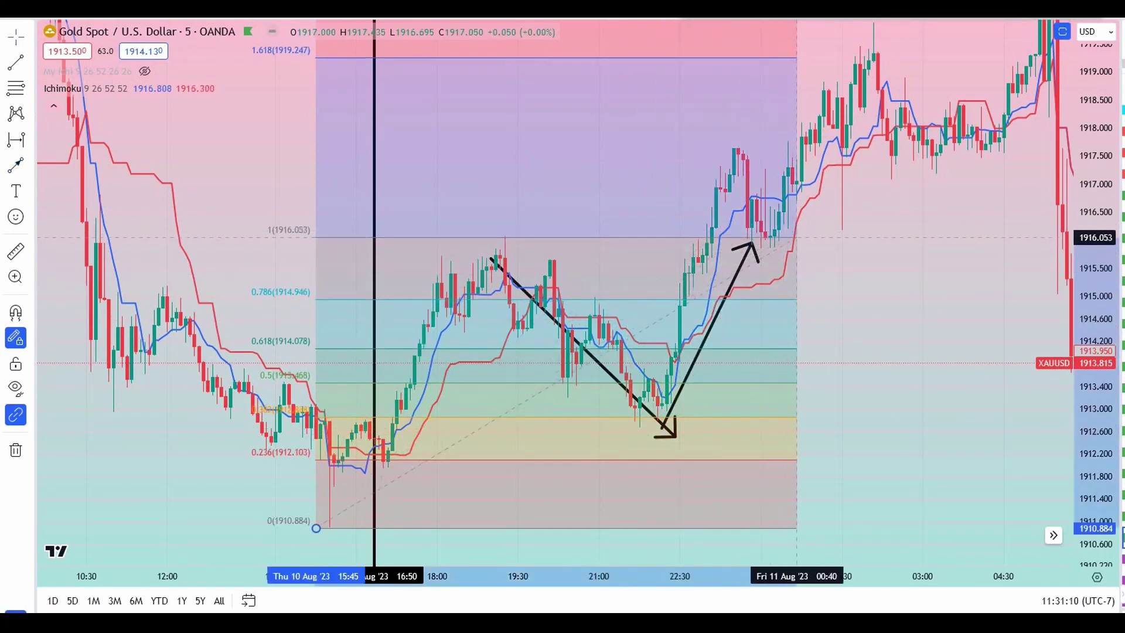
right_click(796, 238)
click(905, 221)
drag(1026, 195, 909, 264)
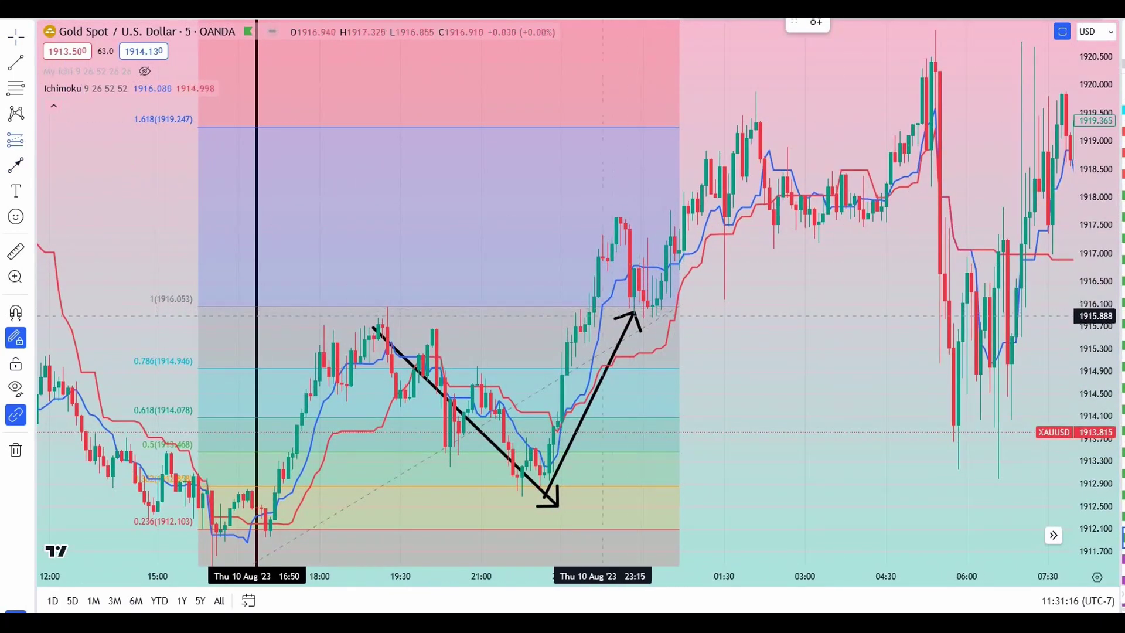
Step: Place a long position at 1916.015 with target 1919.24 and stop near 1914.8, risk/reward 2.65
click(594, 309)
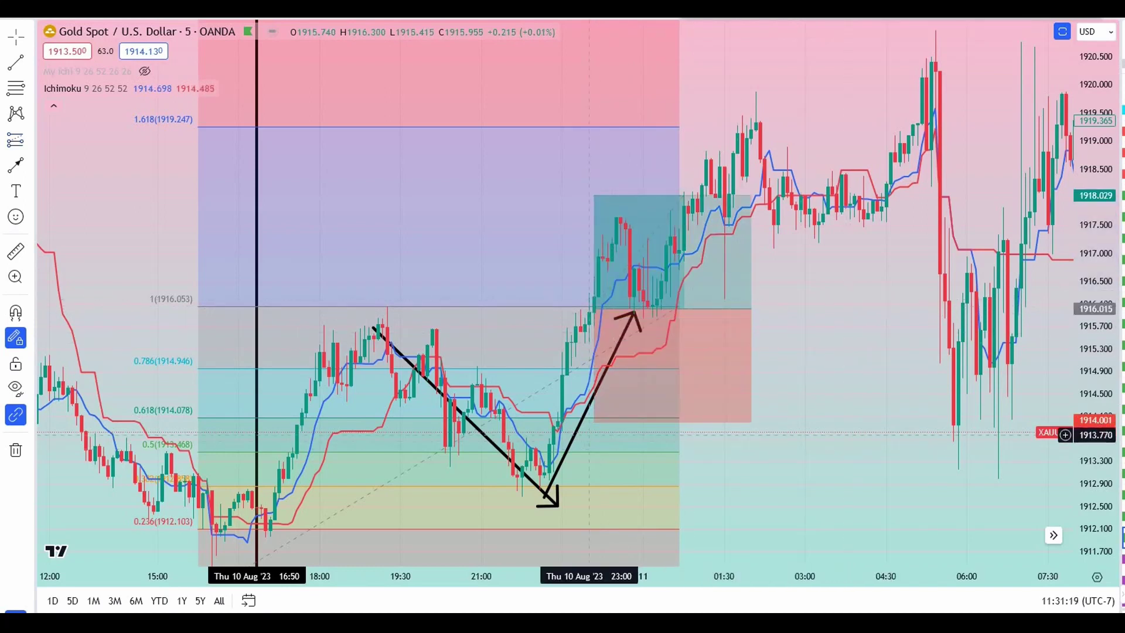
click(258, 164)
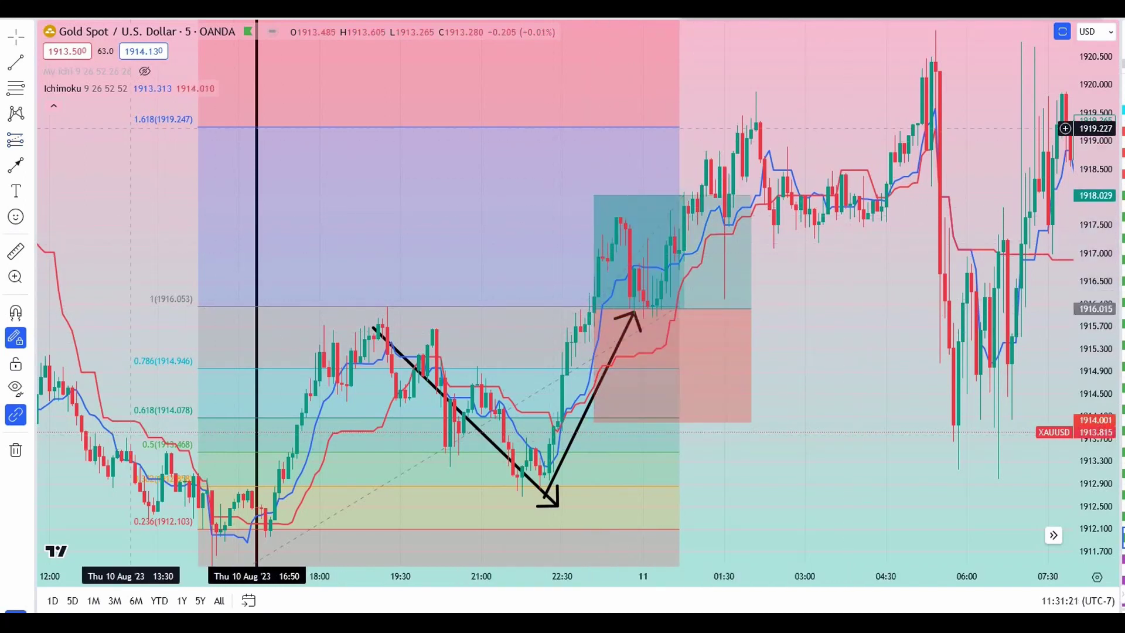
drag(594, 195, 594, 128)
drag(836, 100, 801, 331)
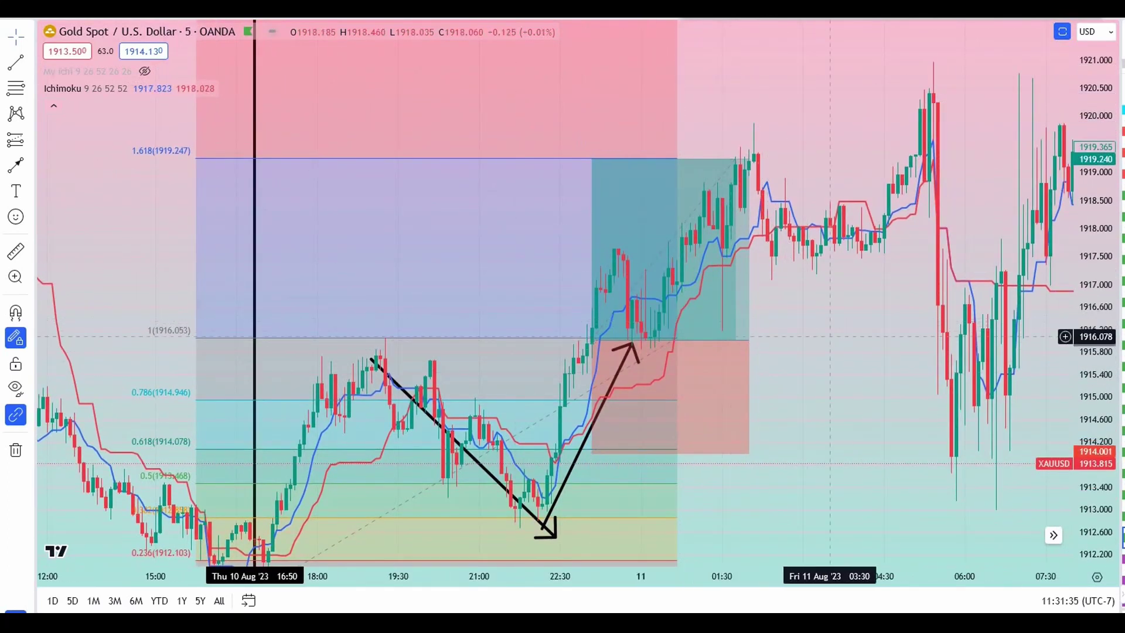
click(595, 451)
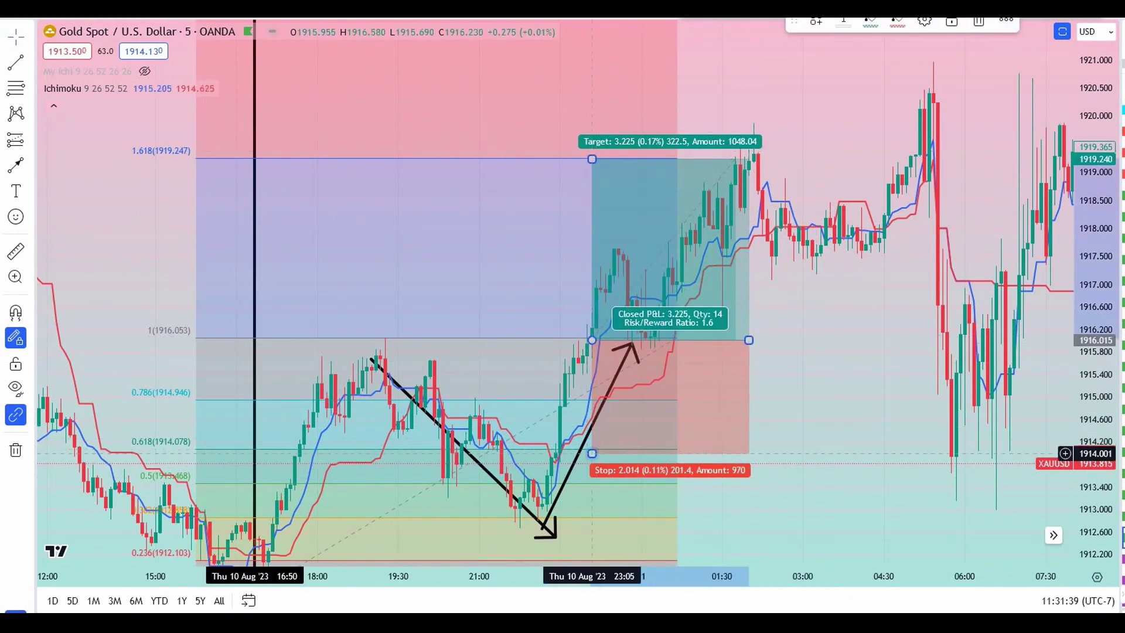
drag(591, 453, 592, 407)
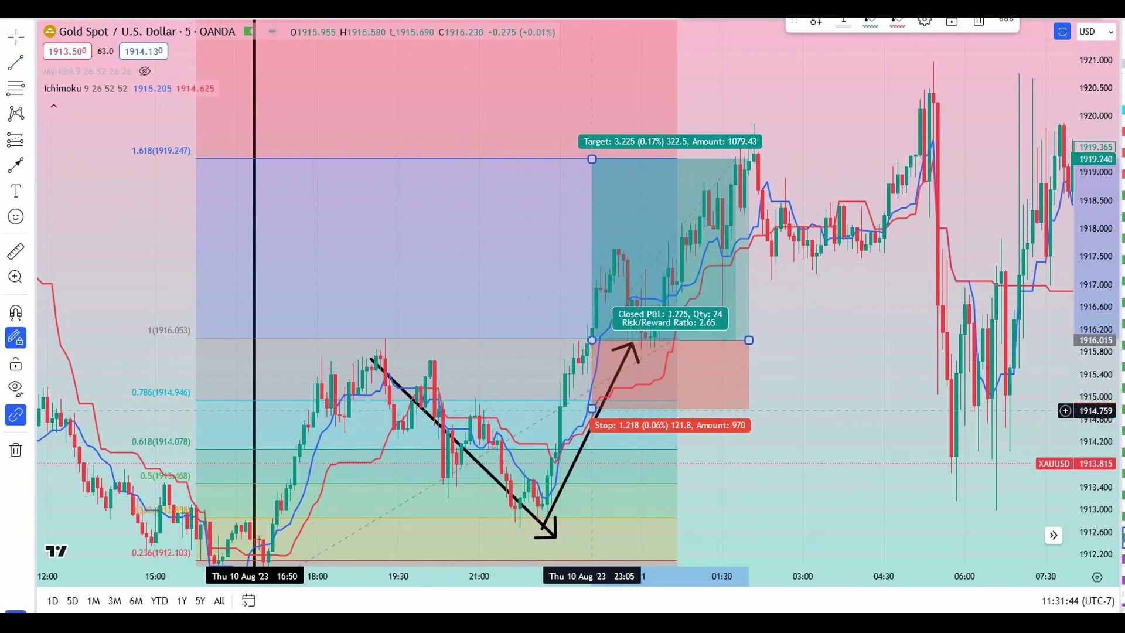
drag(592, 409, 592, 410)
click(867, 425)
drag(794, 444, 769, 404)
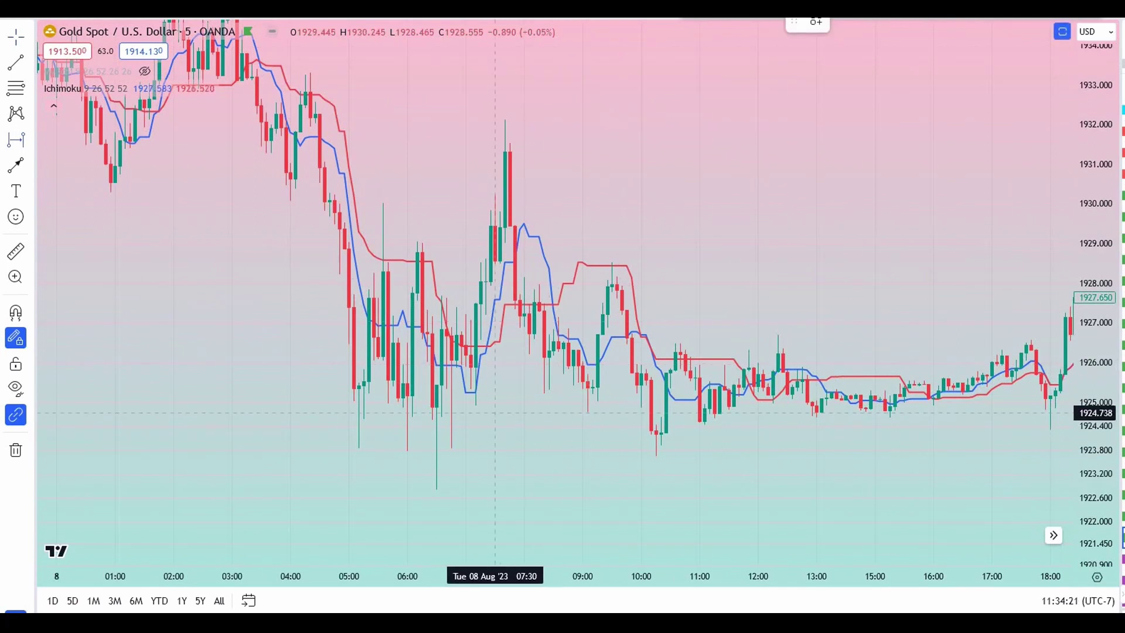
Step: Pan back to the Mon 7 Aug session and mark the 02:20 bar with a vertical line
click(490, 412)
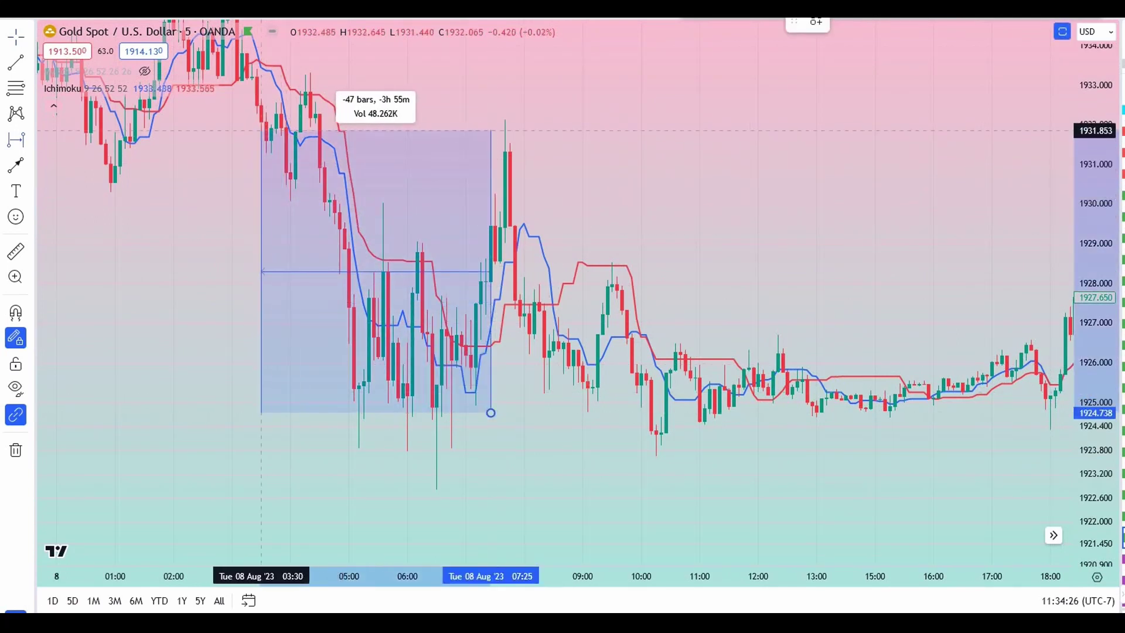
key(Escape)
drag(222, 339, 791, 421)
drag(368, 317, 531, 515)
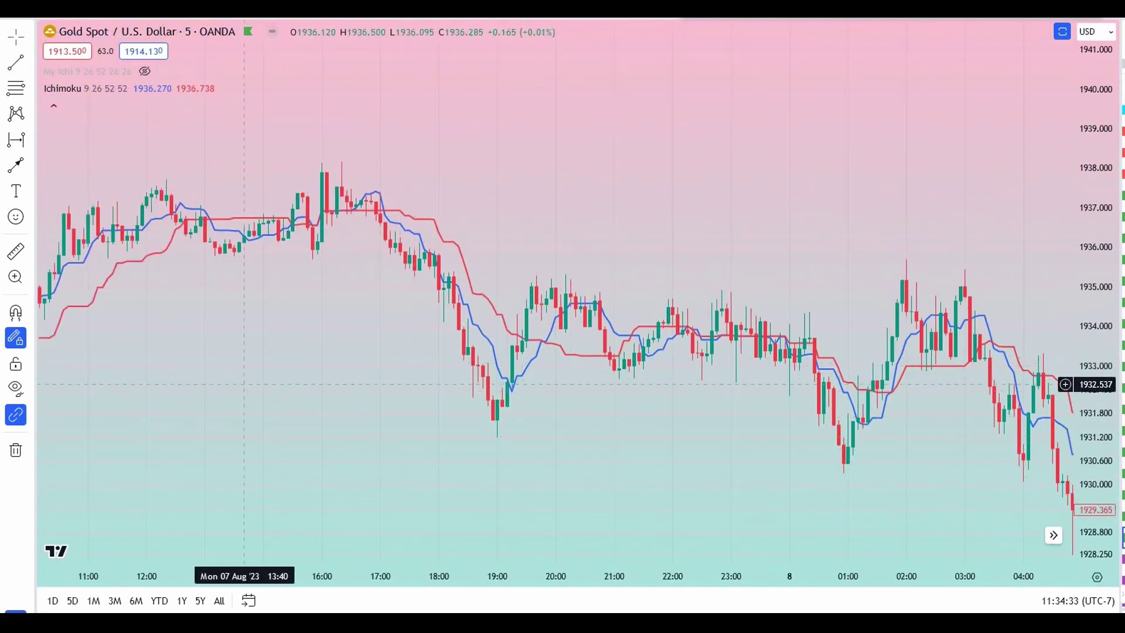
scroll(414, 371, left, 10)
scroll(565, 373, left, 15)
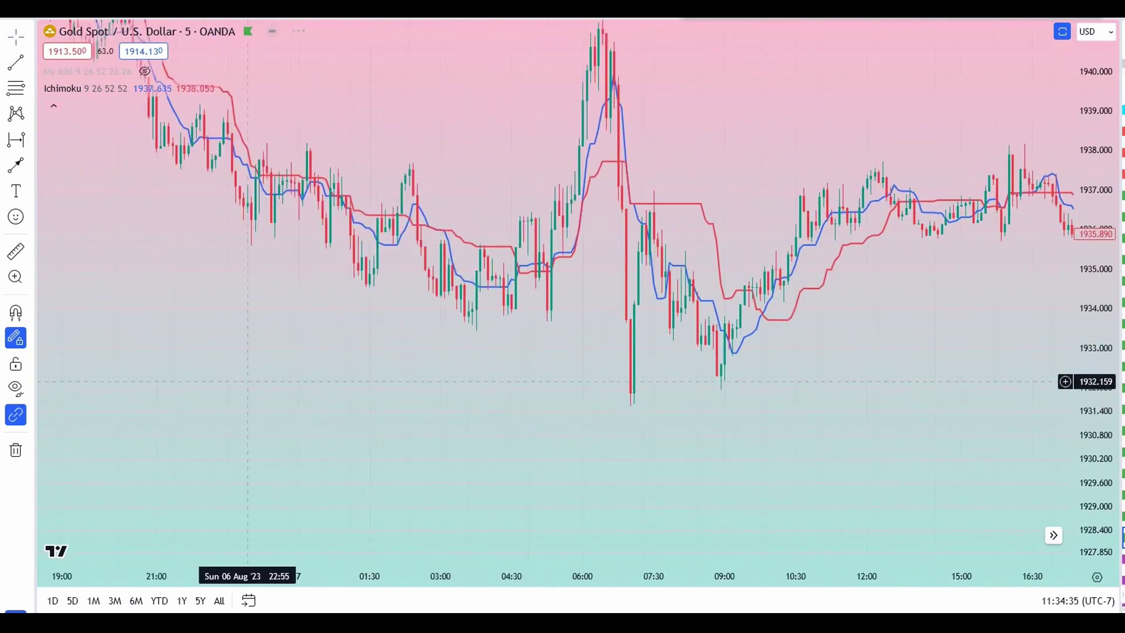
scroll(770, 422, right, 5)
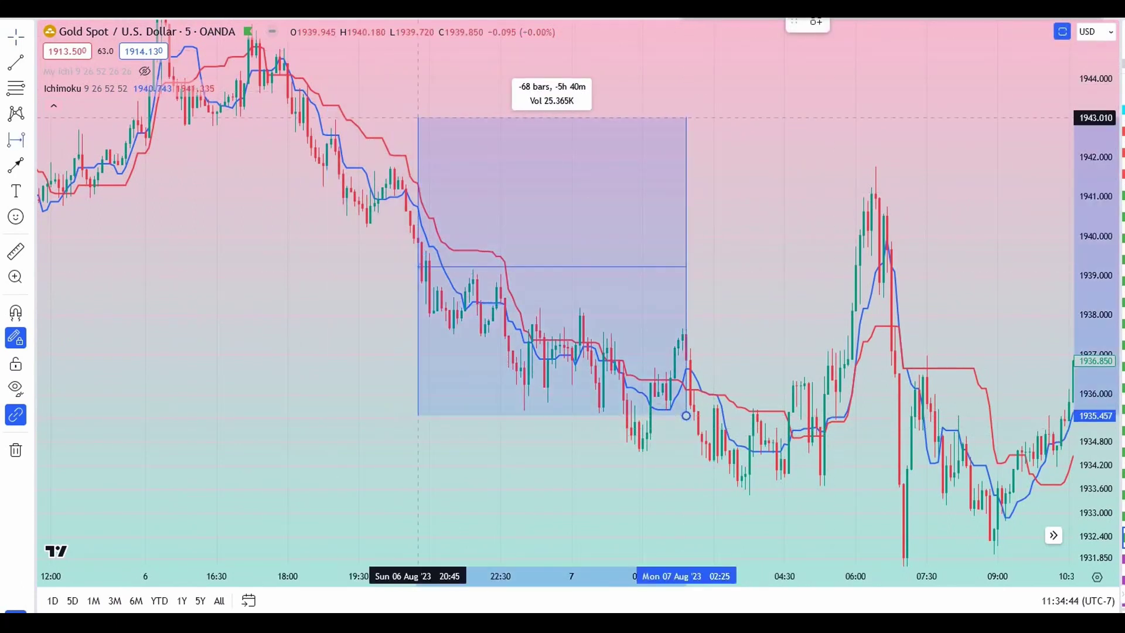
key(Escape)
drag(580, 235, 454, 203)
scroll(454, 203, right, 1)
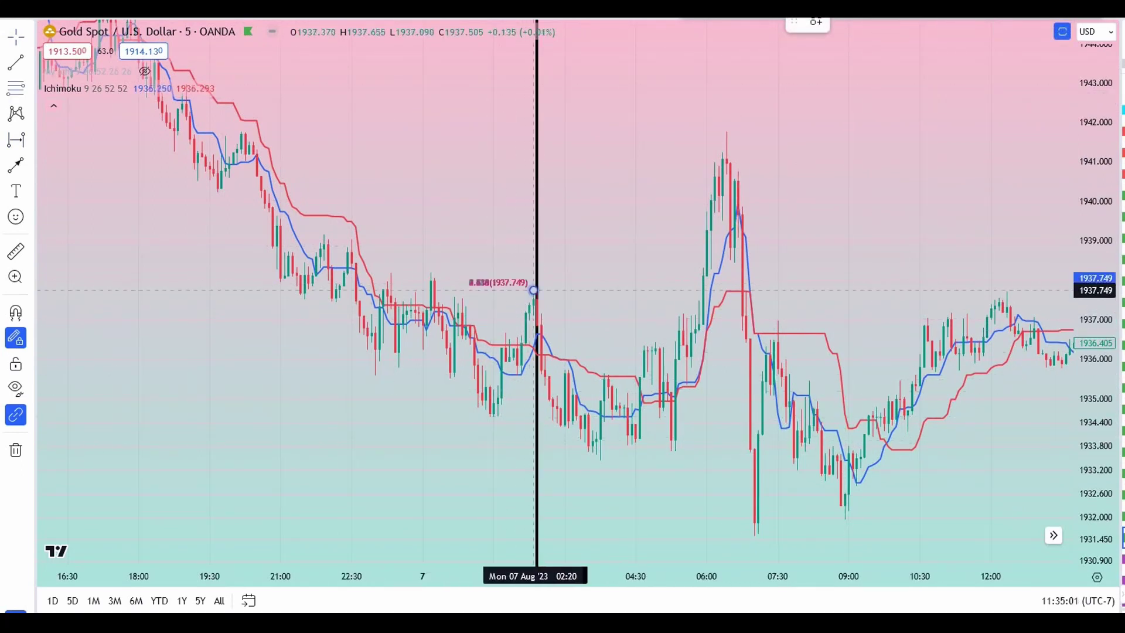
Step: Fix the Fibonacci's lower point at 1934.573 and stretch its levels further right
click(466, 415)
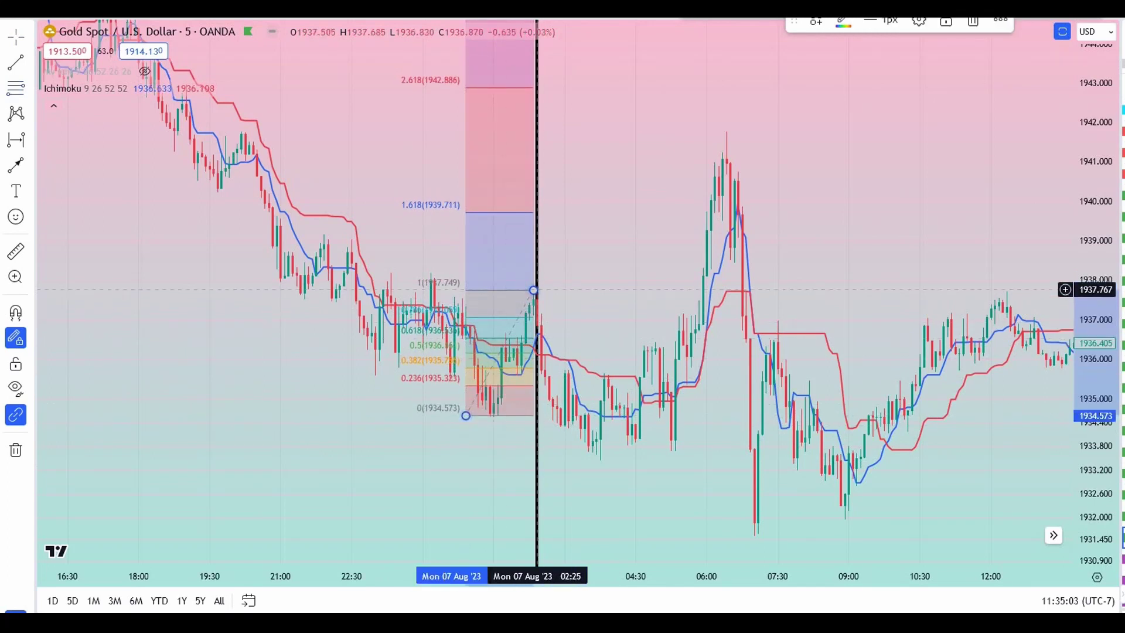
drag(533, 290, 816, 291)
click(877, 208)
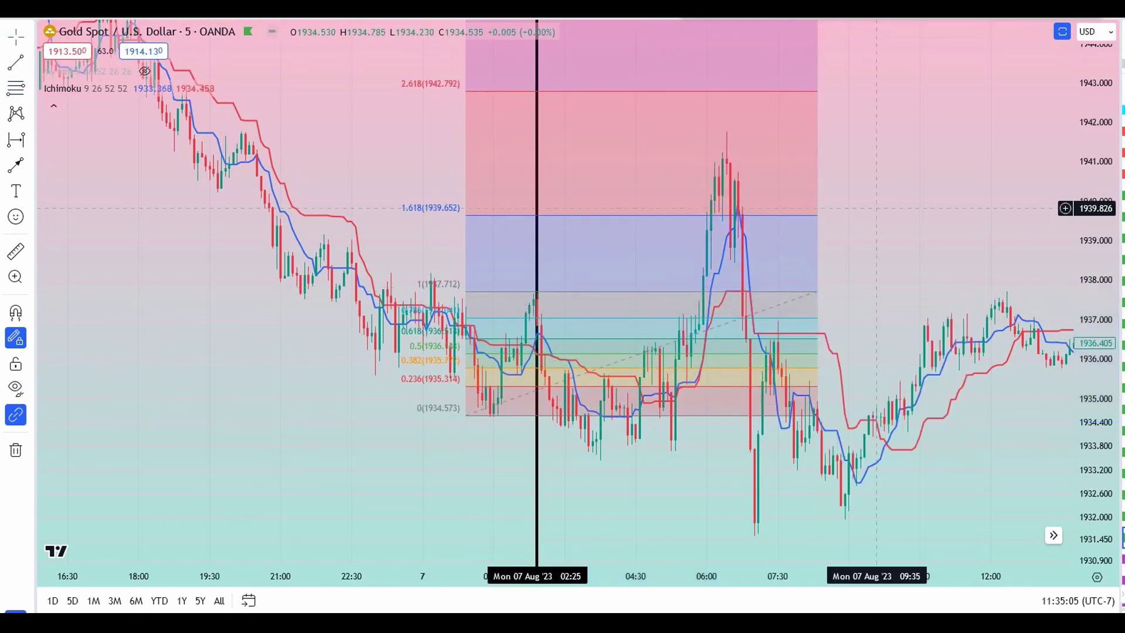
Step: Draw two arrows: one from the 1937.7 high to the 1933.8 low, one back up to the rebound; place a long position at 1937.712
click(858, 11)
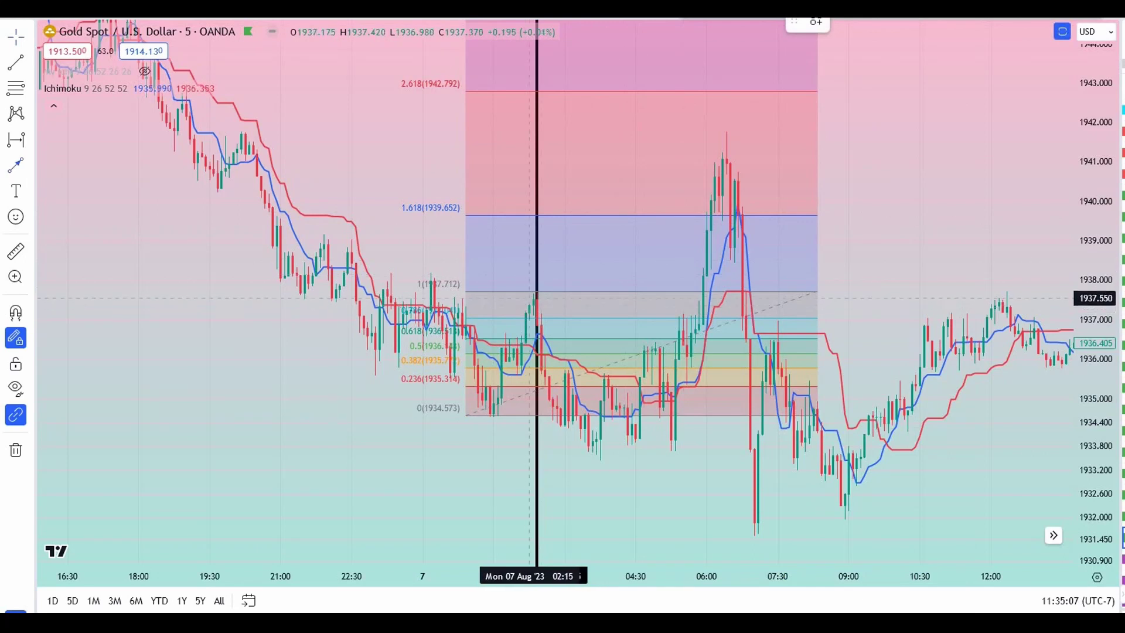
click(534, 297)
click(600, 445)
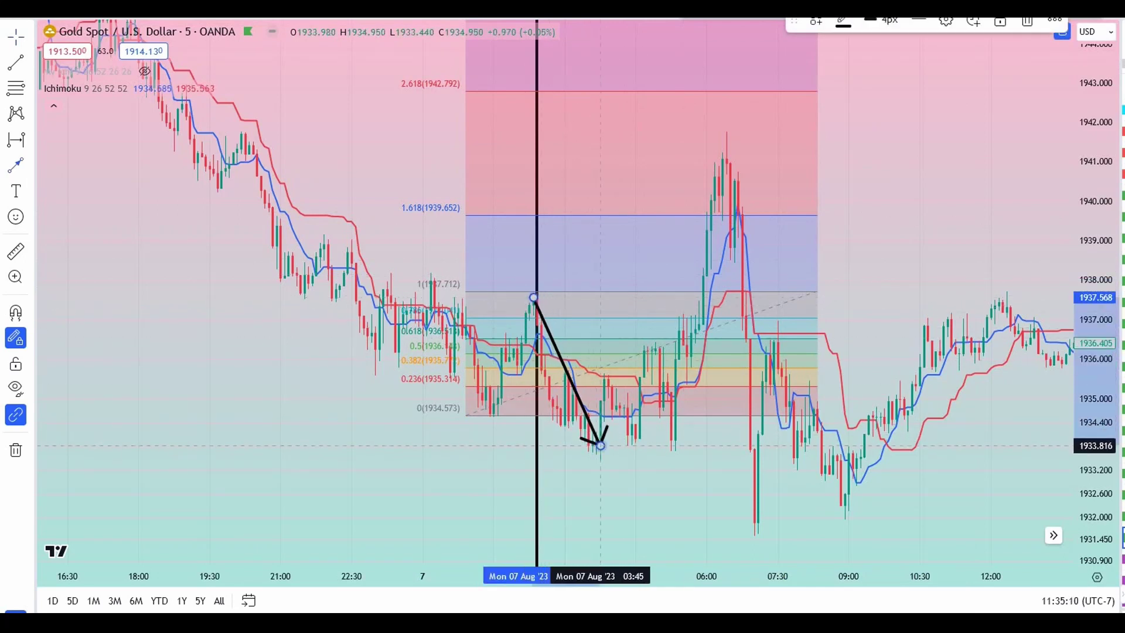
click(600, 447)
drag(620, 410, 711, 296)
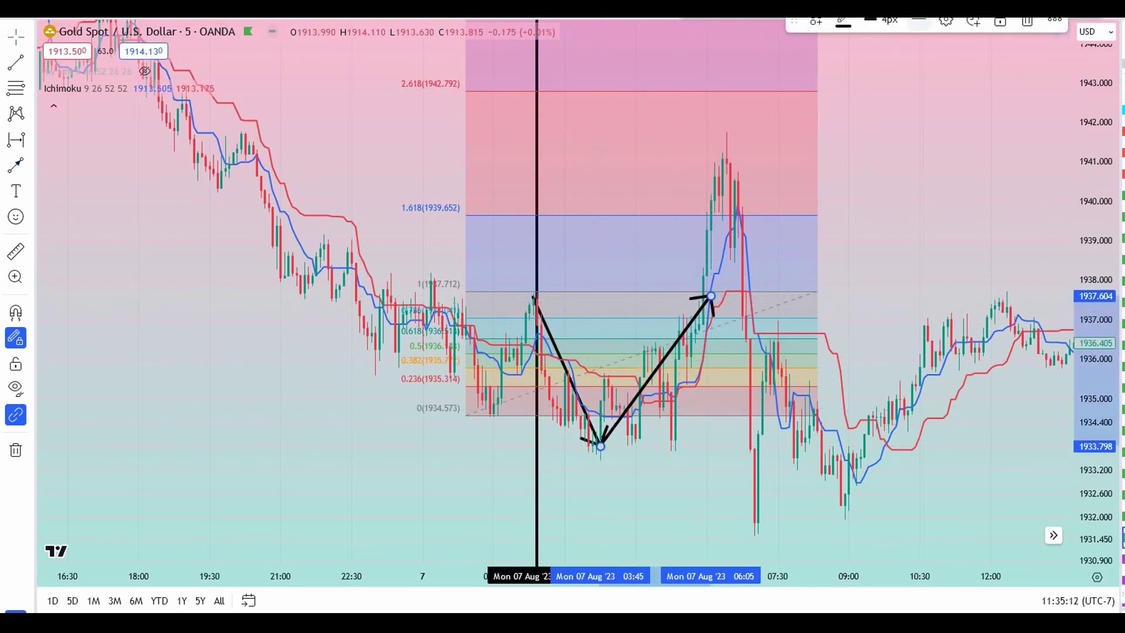
click(695, 289)
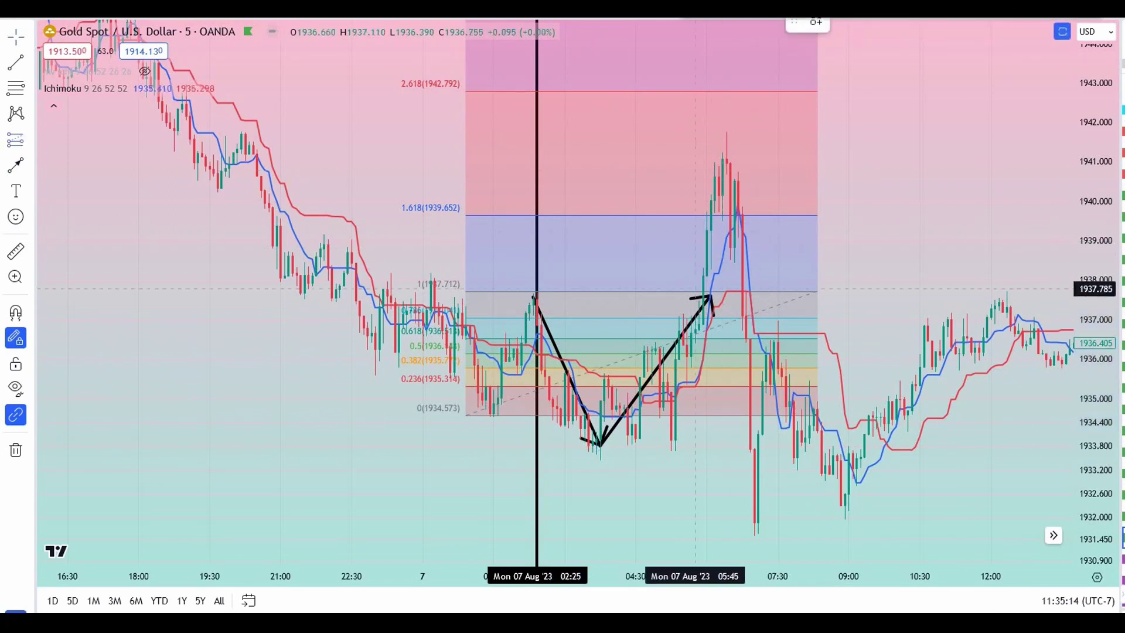
click(702, 295)
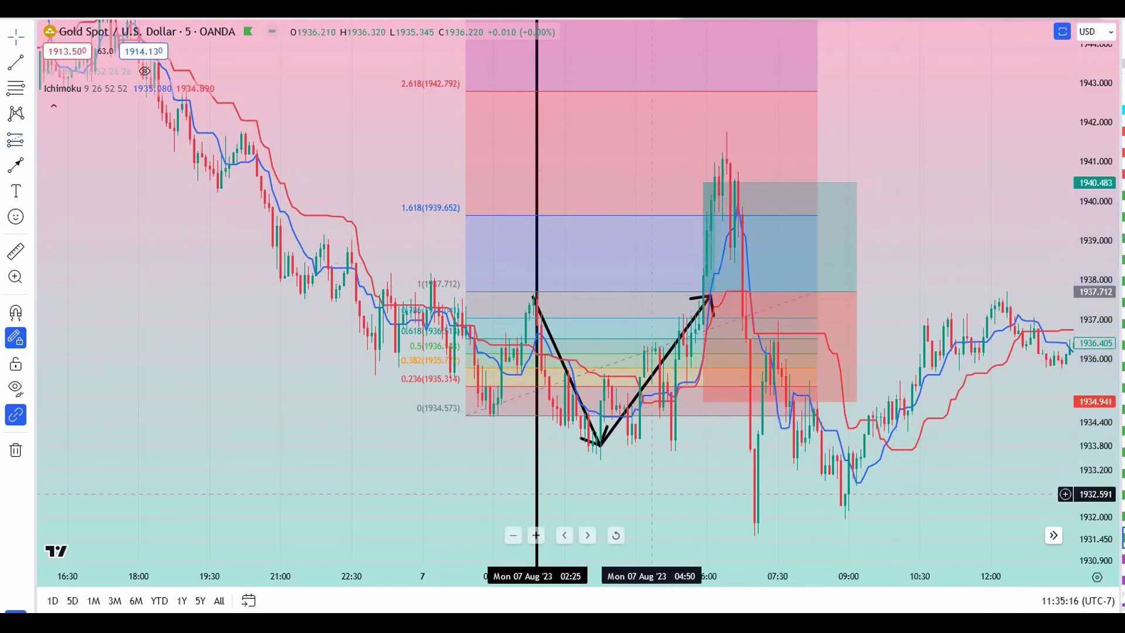
Step: Move the long position's stop to 1936.359 and its target to 1939.718 near the 1.618 level
drag(703, 402, 703, 331)
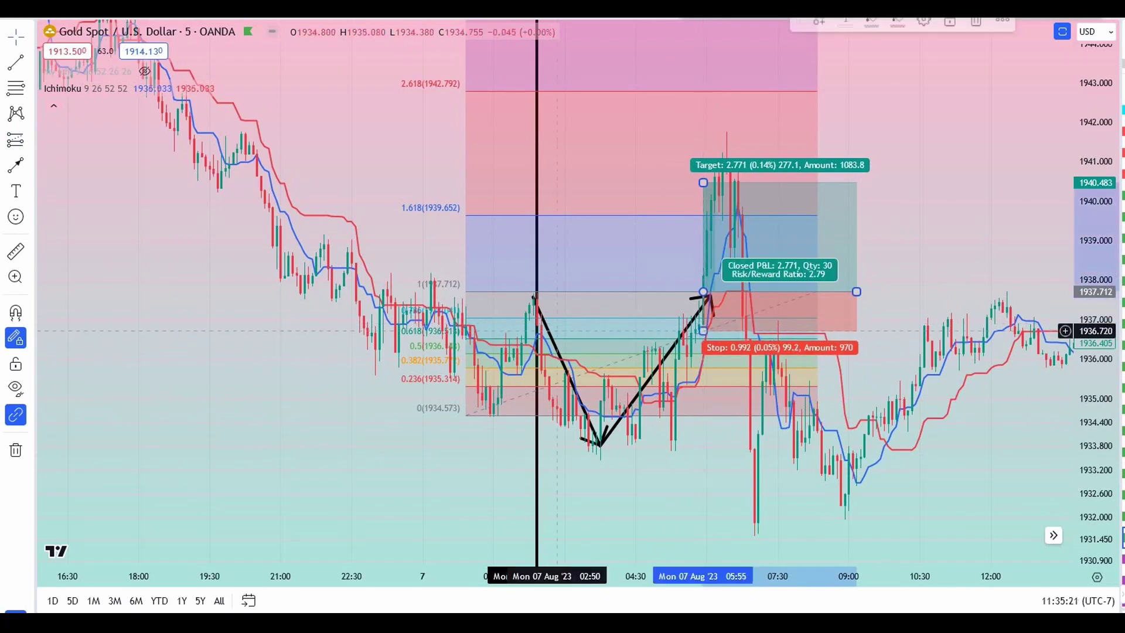
click(218, 359)
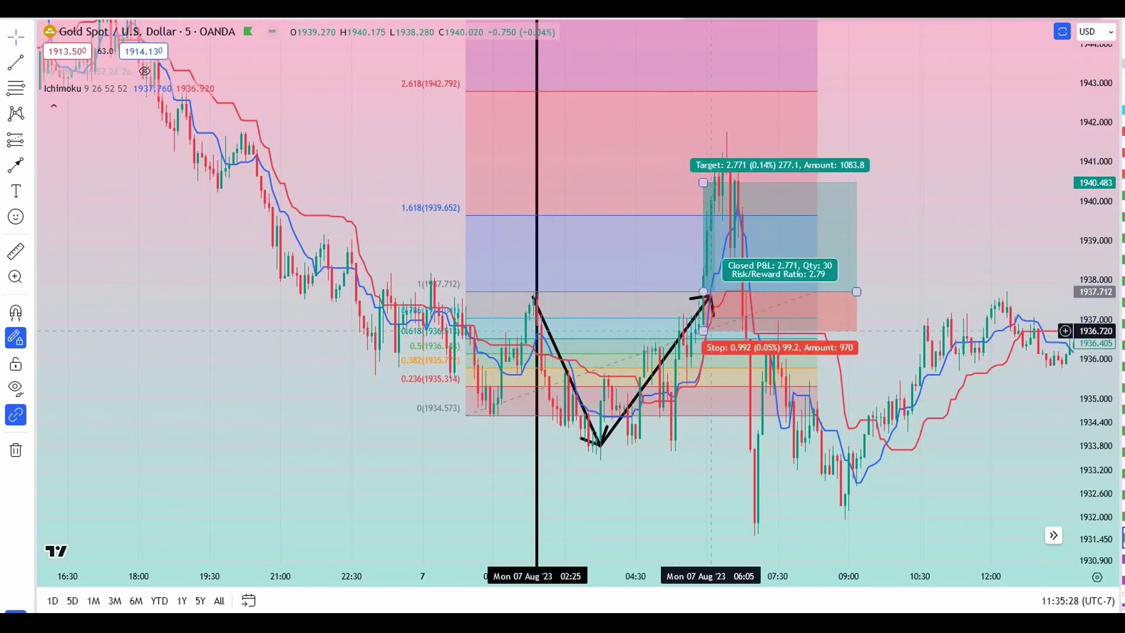
drag(703, 330, 703, 346)
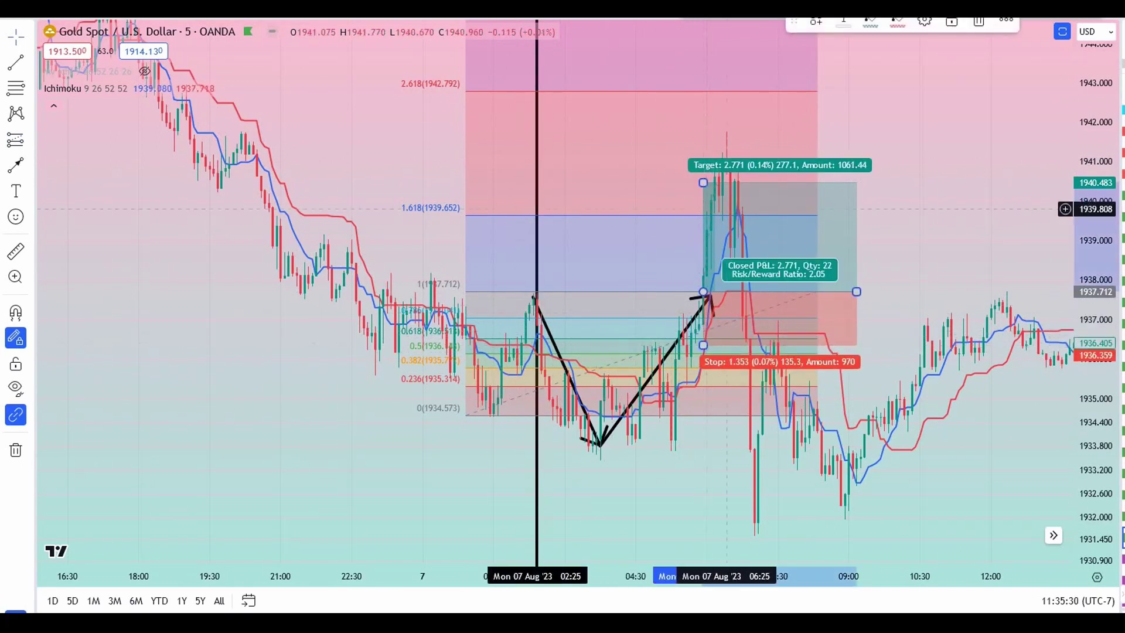
mouse_move(703, 182)
mouse_down()
mouse_move(703, 215)
mouse_move(703, 97)
mouse_move(703, 212)
mouse_up()
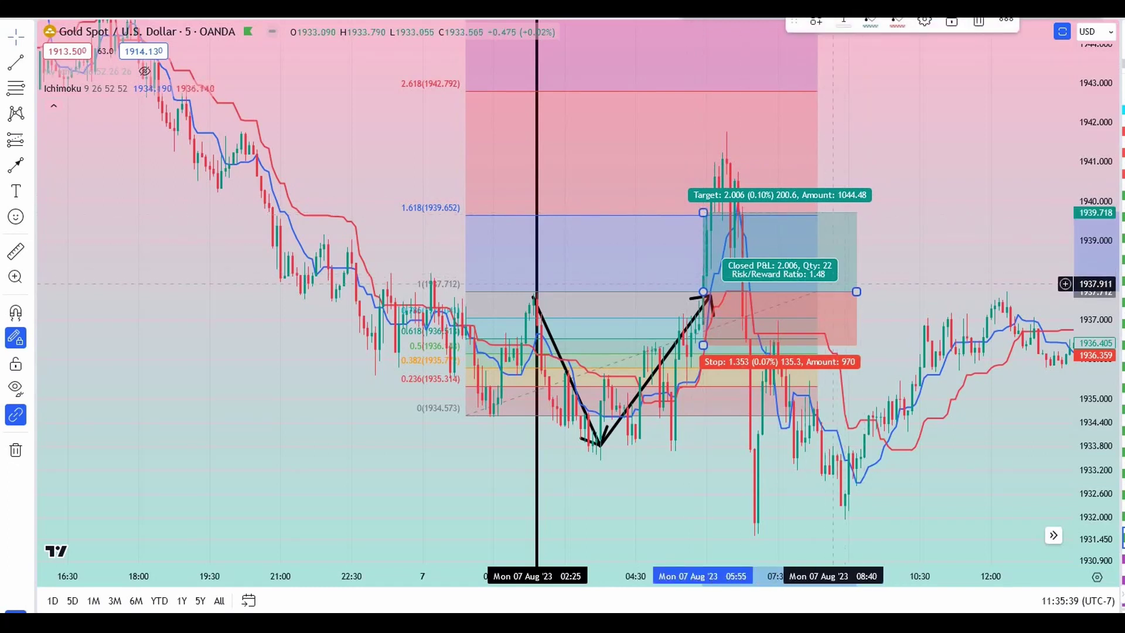
click(683, 243)
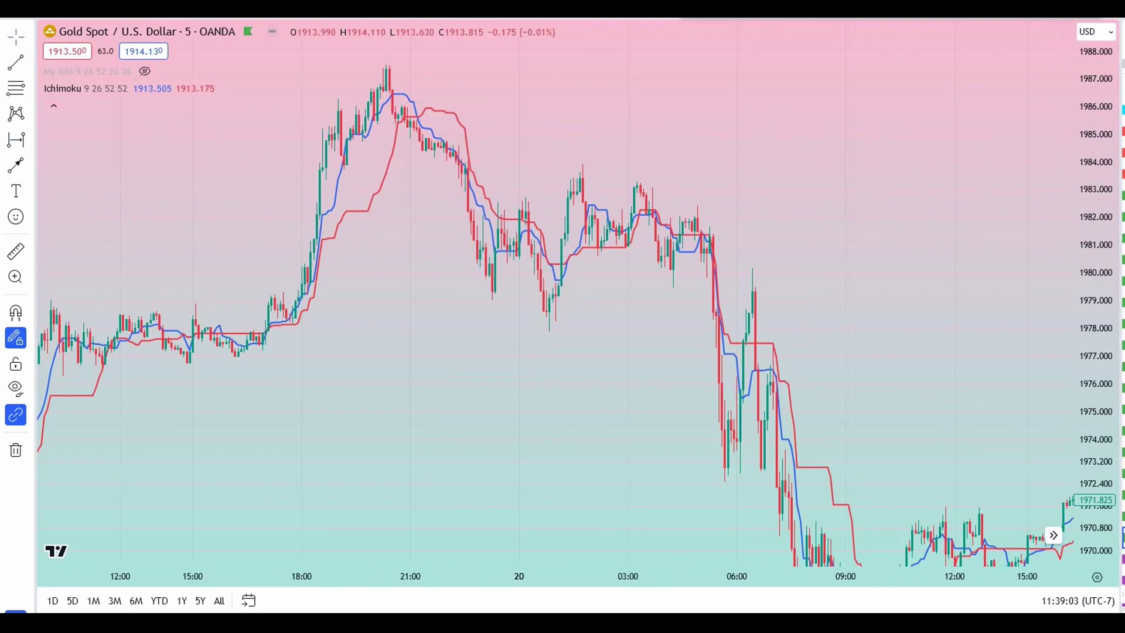
Step: Measure the pullback, then draw a Fibonacci from the 00:45 low to the 20:10 high
shift+click(577, 336)
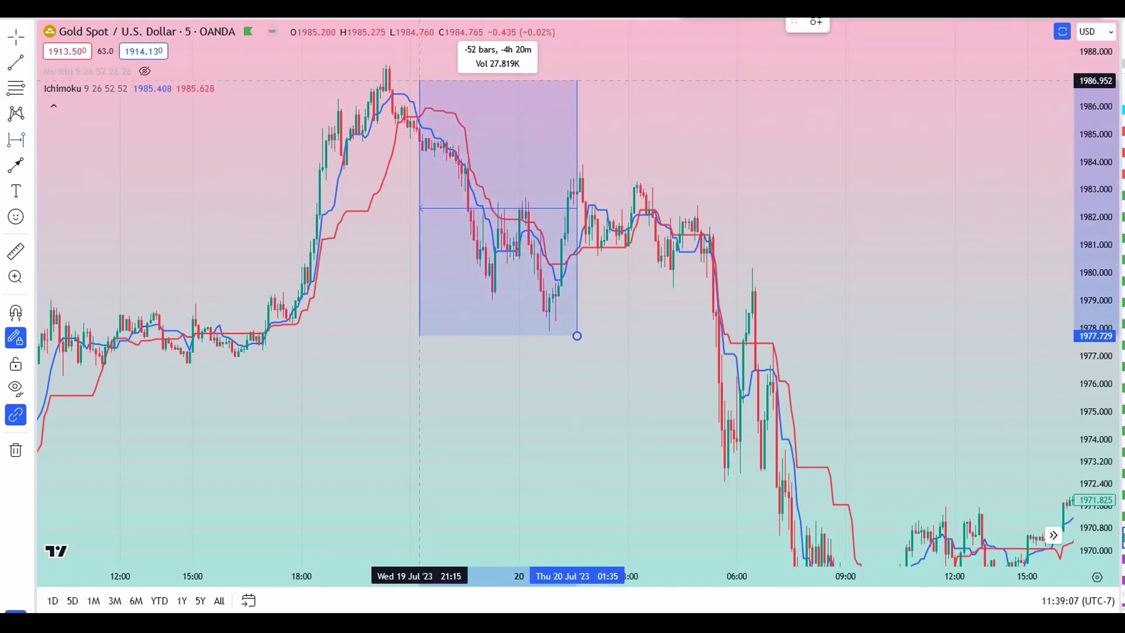
click(419, 80)
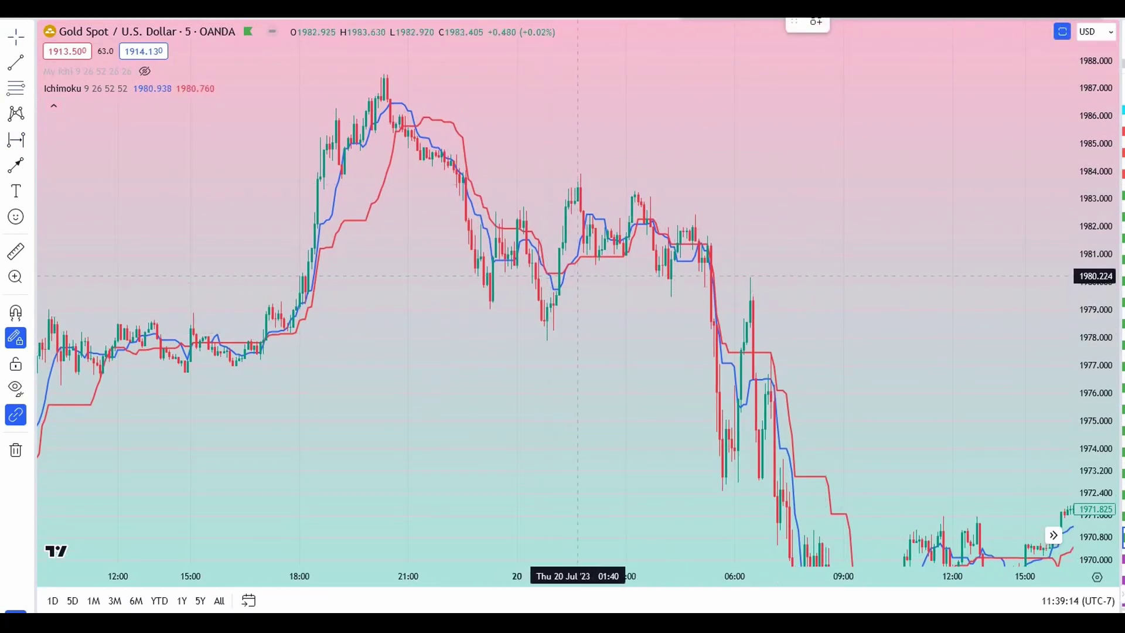
click(544, 341)
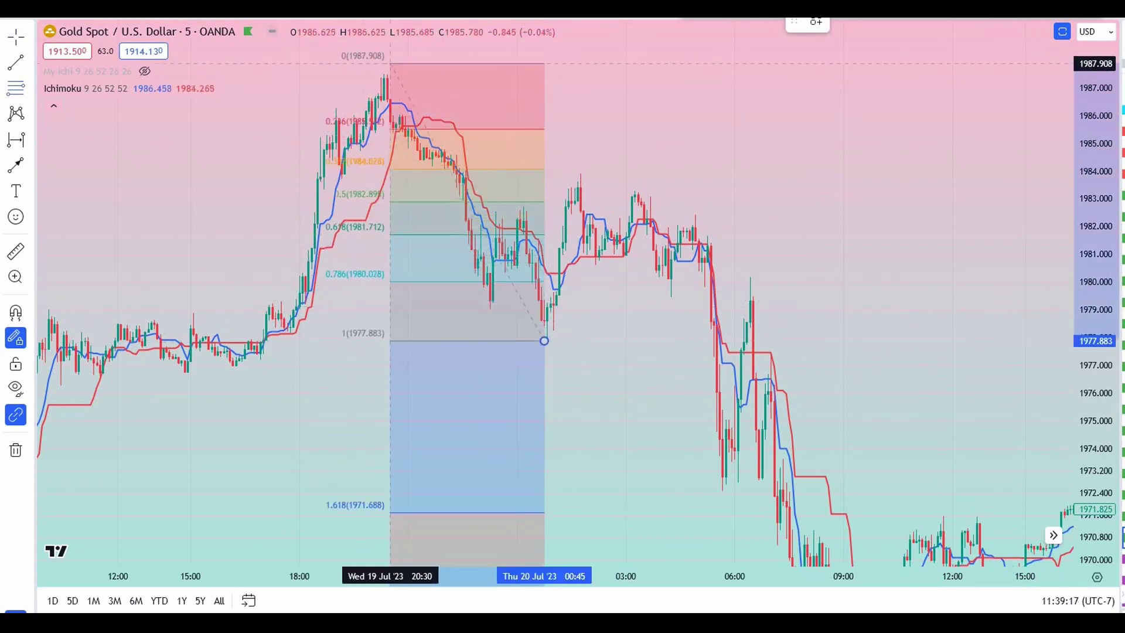
click(378, 75)
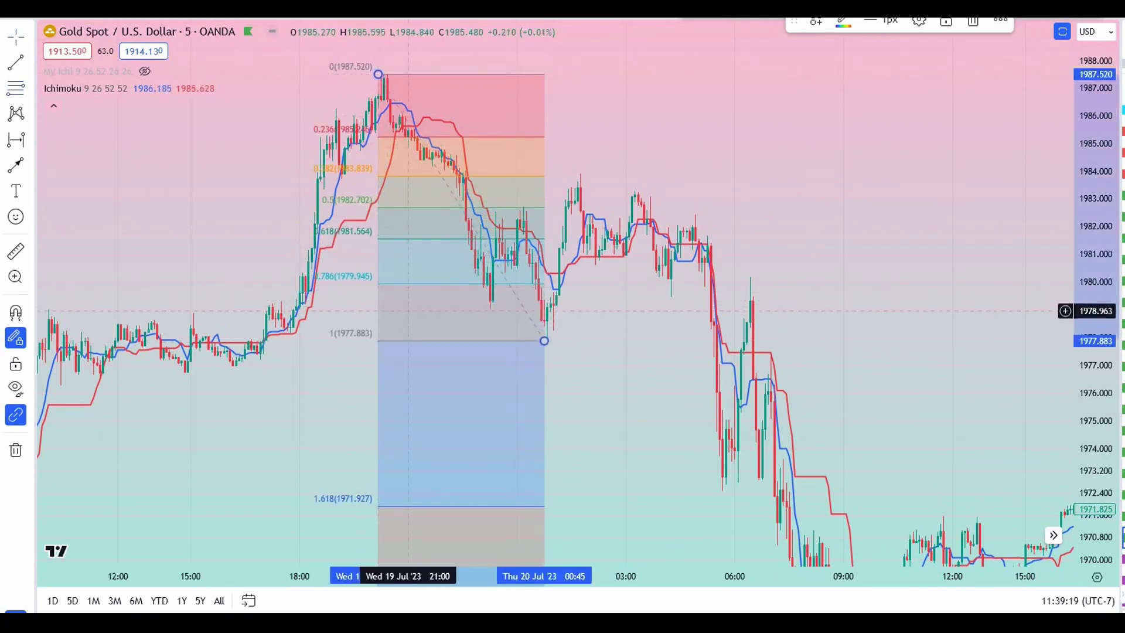
Step: Add horizontal lines at the 1977.857 and 1971.954 Fibonacci levels with Alt+H
key(alt+h)
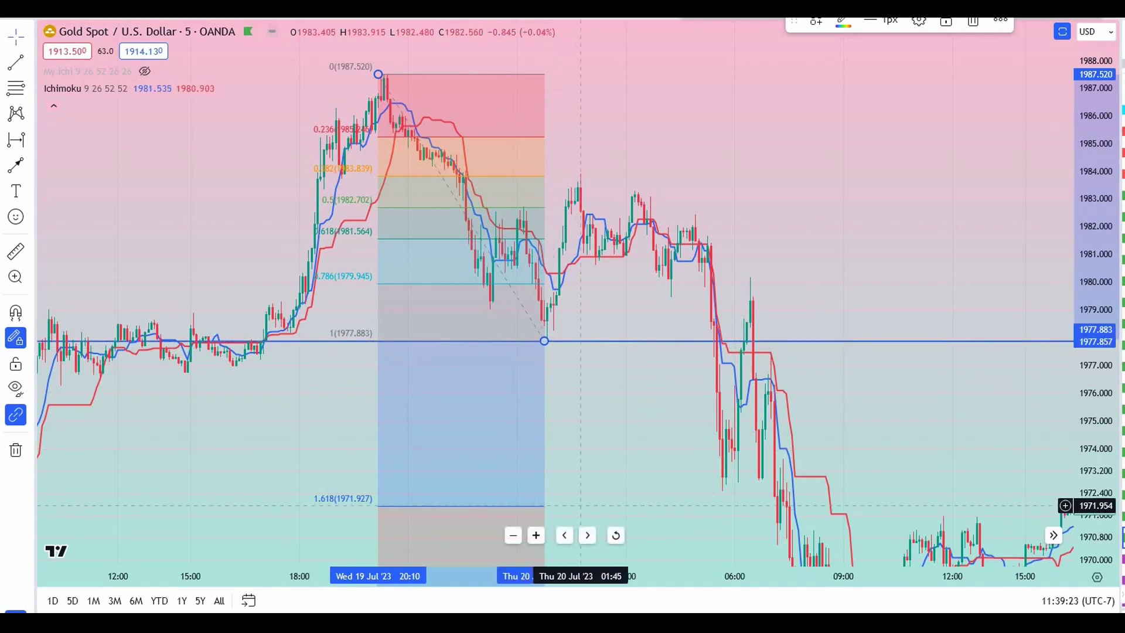
key(alt+h)
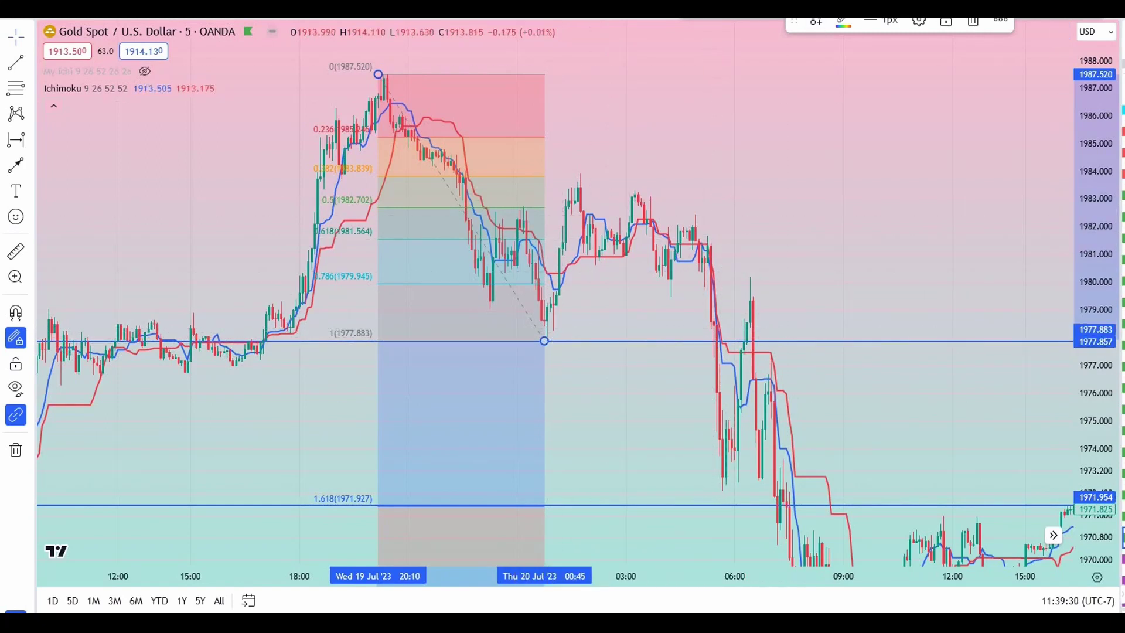
click(844, 11)
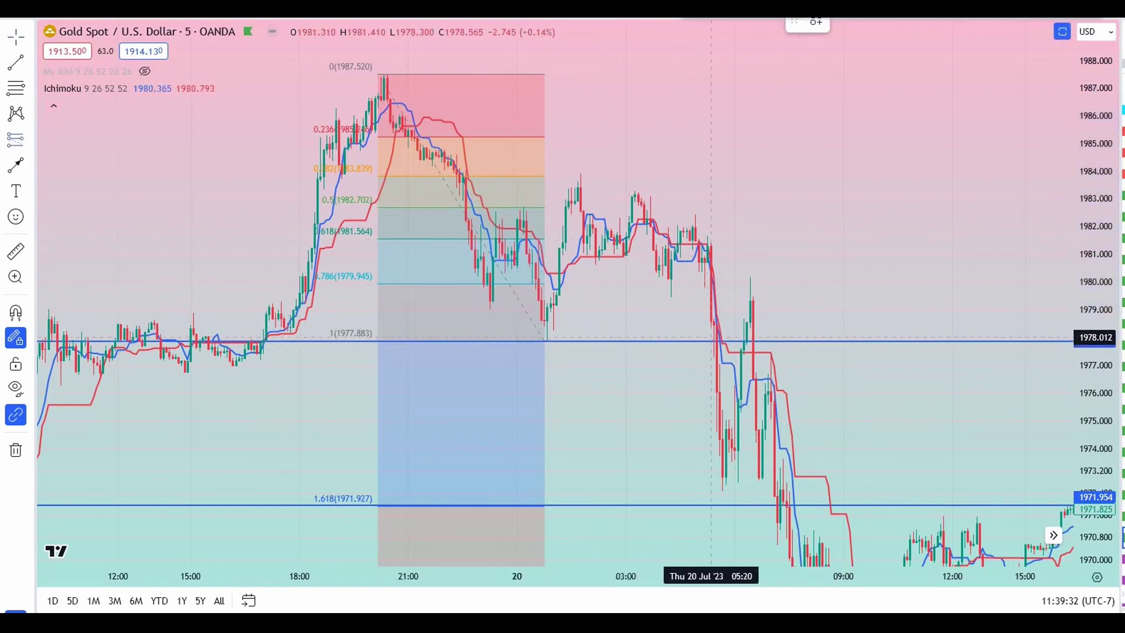
click(716, 341)
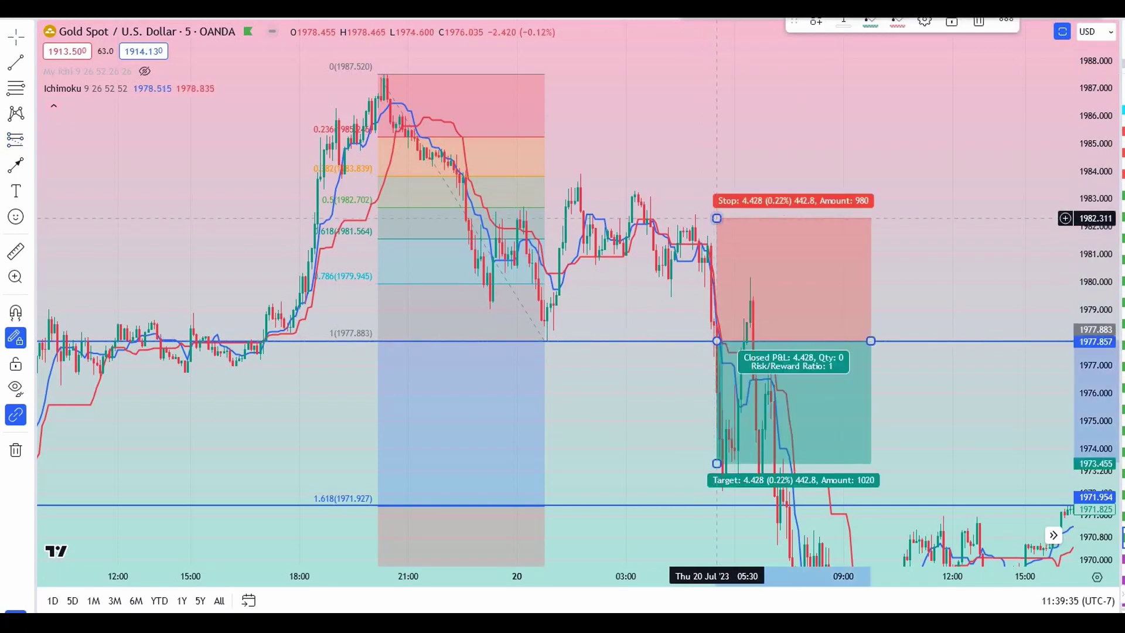
drag(716, 218, 716, 249)
drag(720, 258, 716, 286)
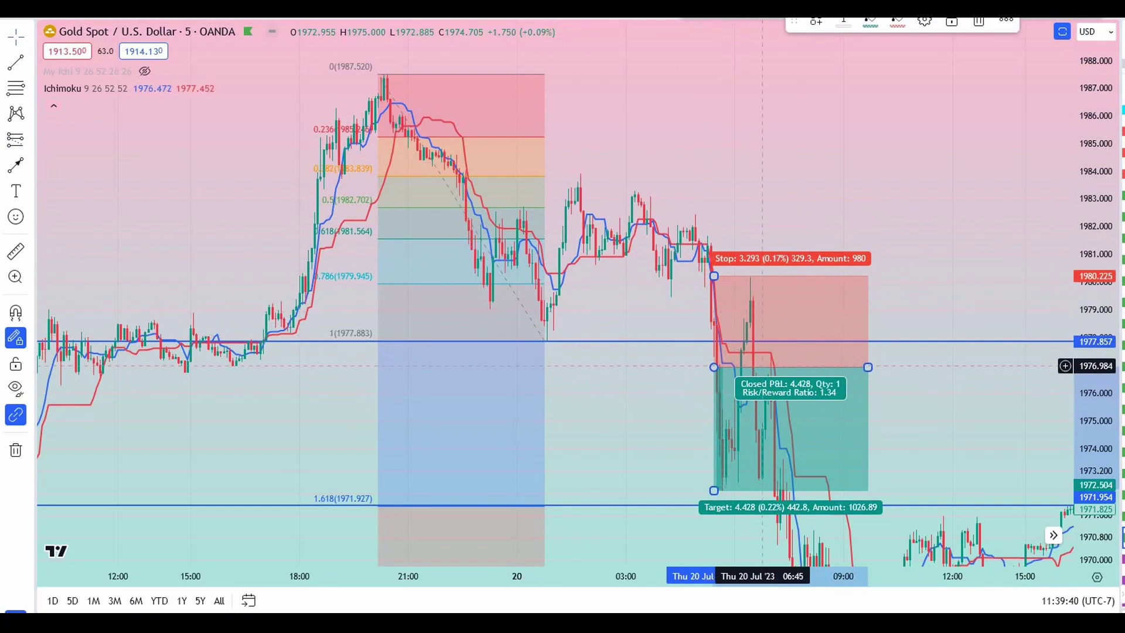
key(Delete)
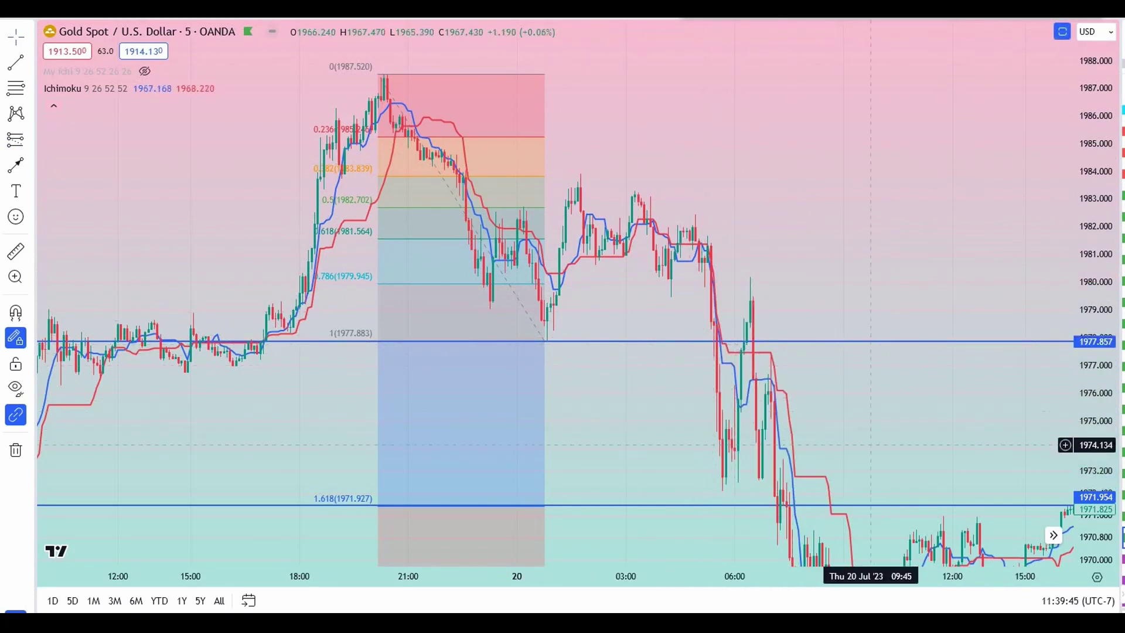
drag(871, 431, 865, 368)
drag(651, 487, 673, 411)
Step: Pan and zoom the chart across the time range back to the 19 Jul bars
drag(809, 478, 520, 403)
scroll(500, 409, down, 4)
drag(731, 416, 499, 403)
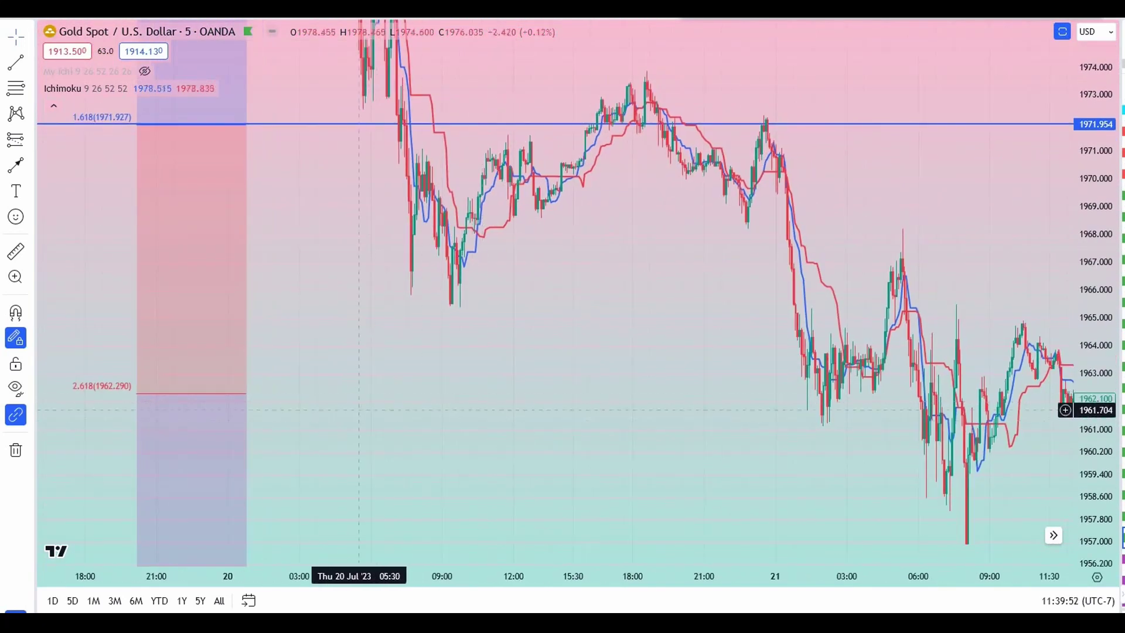
scroll(751, 397, down, 3)
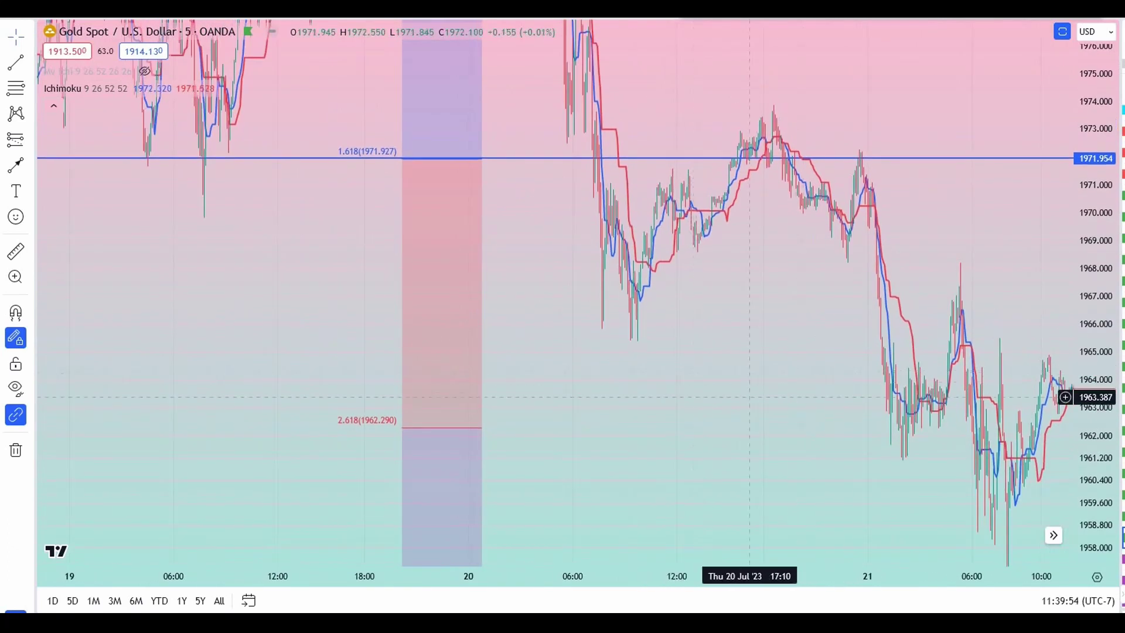
drag(283, 394, 782, 417)
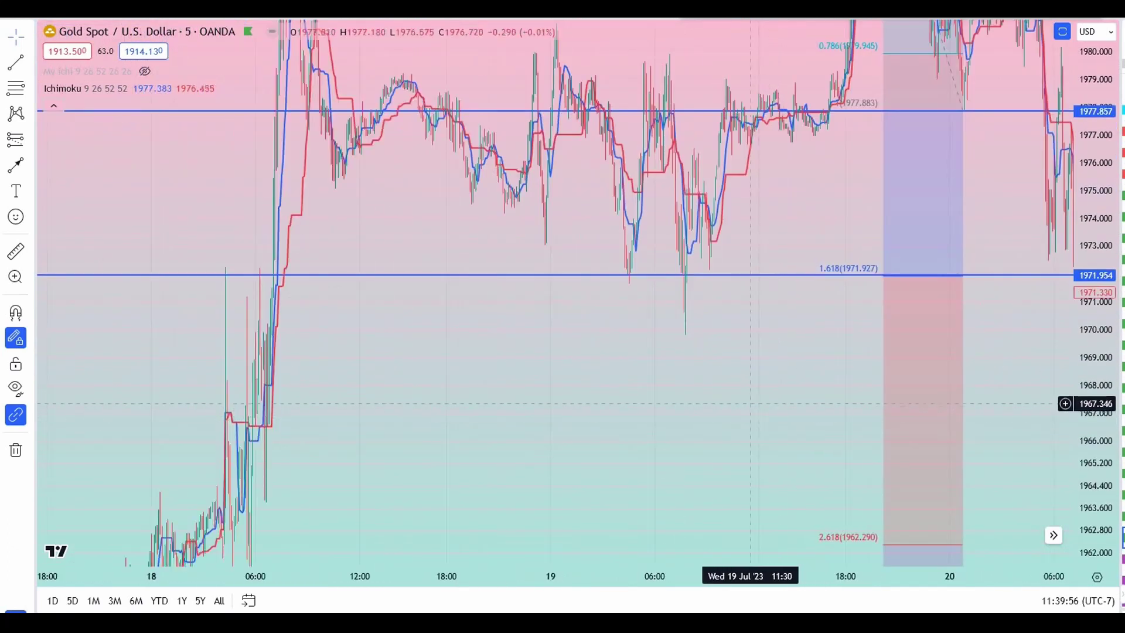
scroll(761, 386, up, 4)
Step: Reset the chart view and zoom out on the marked-up 10–11 Aug example
right_click(577, 196)
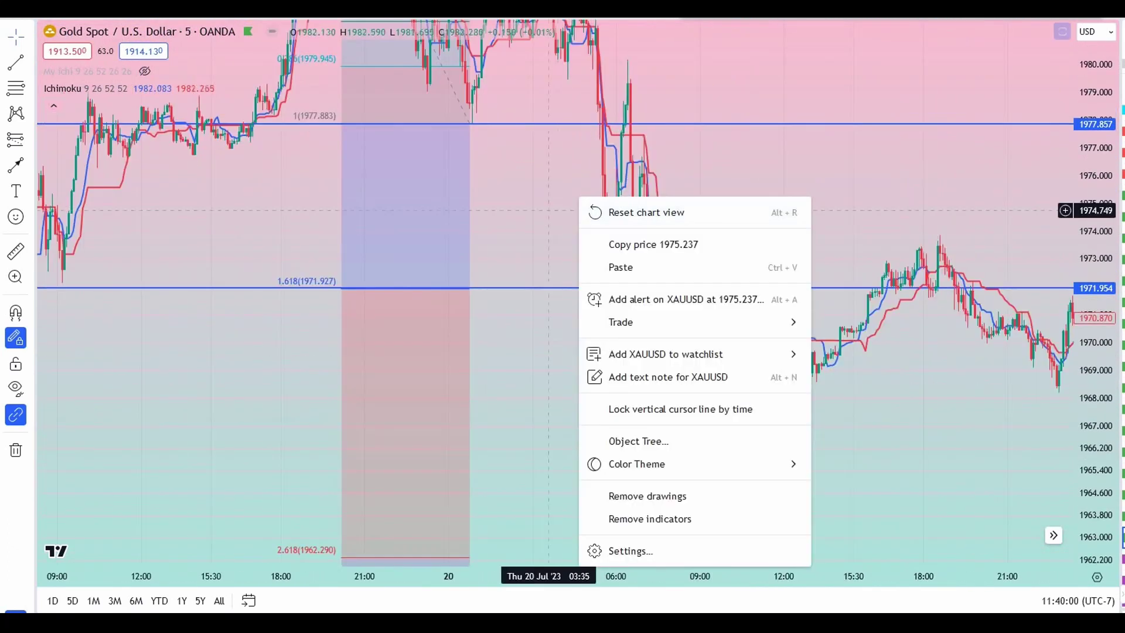
click(546, 210)
right_click(552, 205)
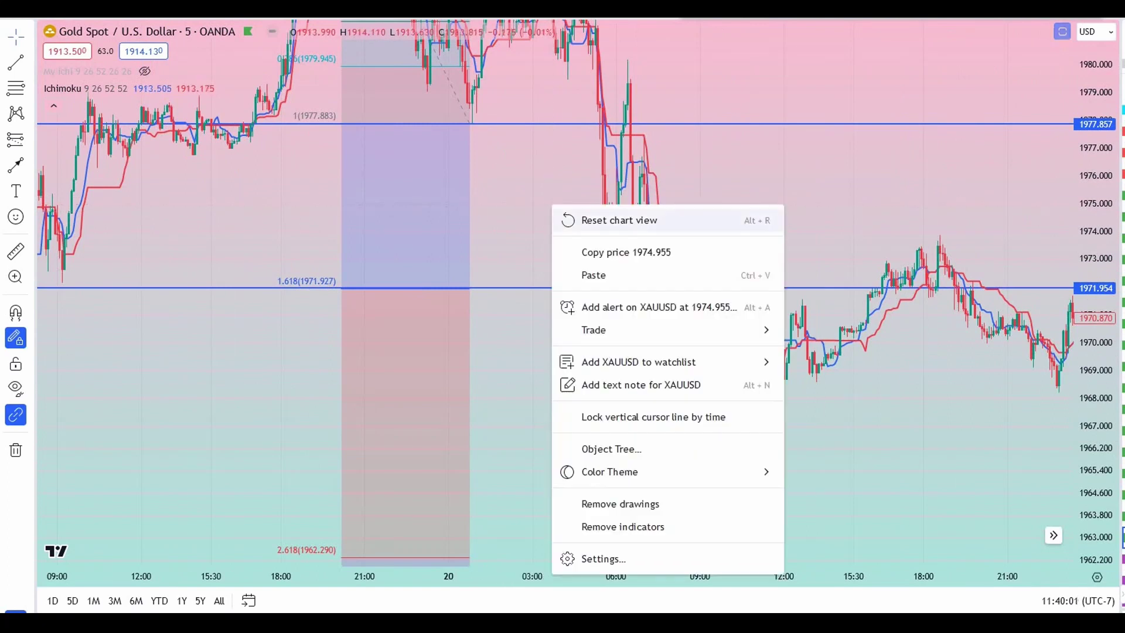
click(572, 220)
scroll(639, 264, down, 4)
scroll(727, 205, down, 2)
drag(738, 223, 762, 226)
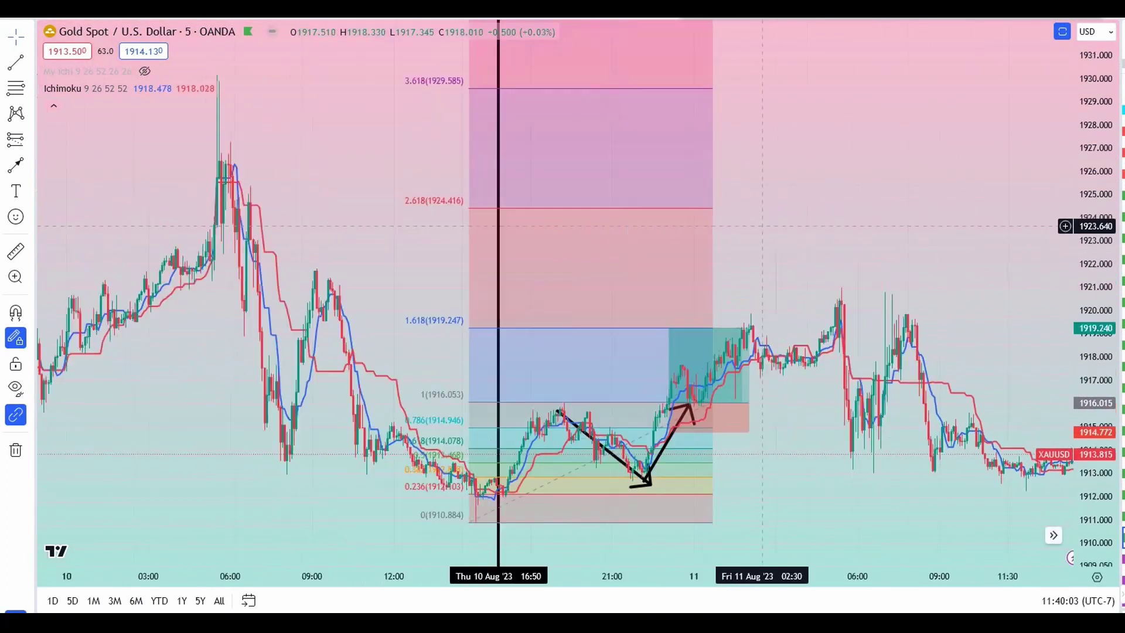
scroll(762, 226, down, 2)
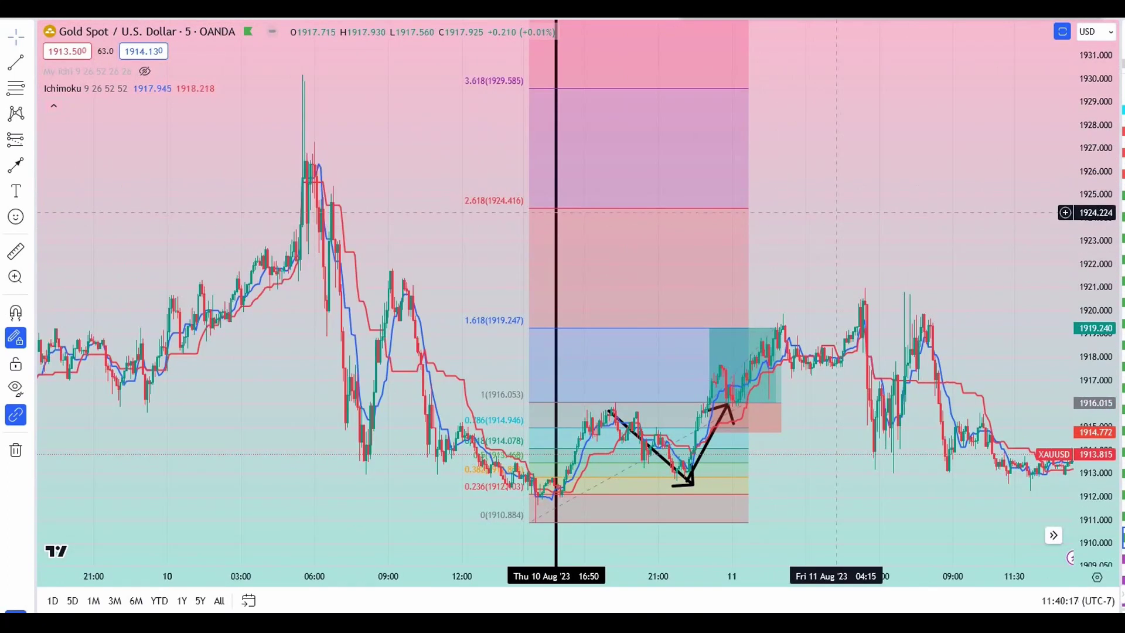